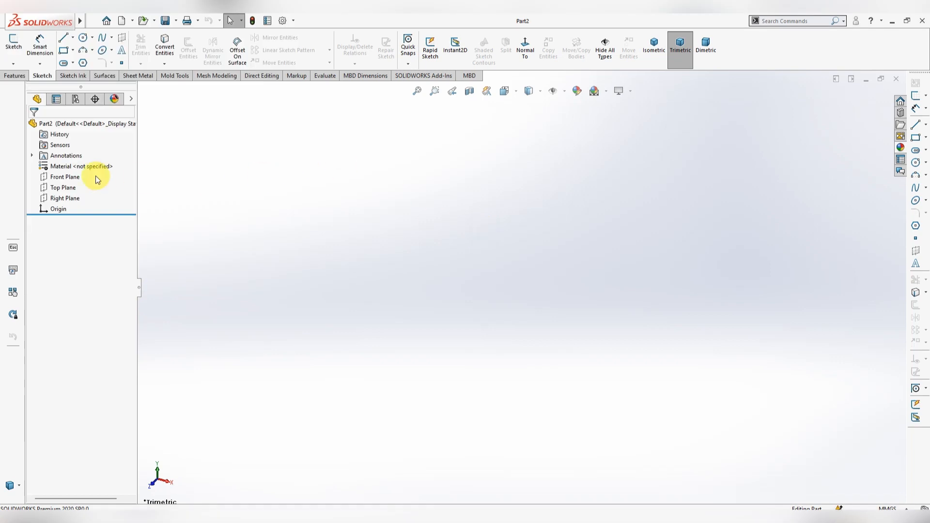
Start a sketch on the Top Plane and draw a corner rectangle about 73 mm long extending sideways from the vertical line through the origin
left_click(57, 190)
right_click(56, 191)
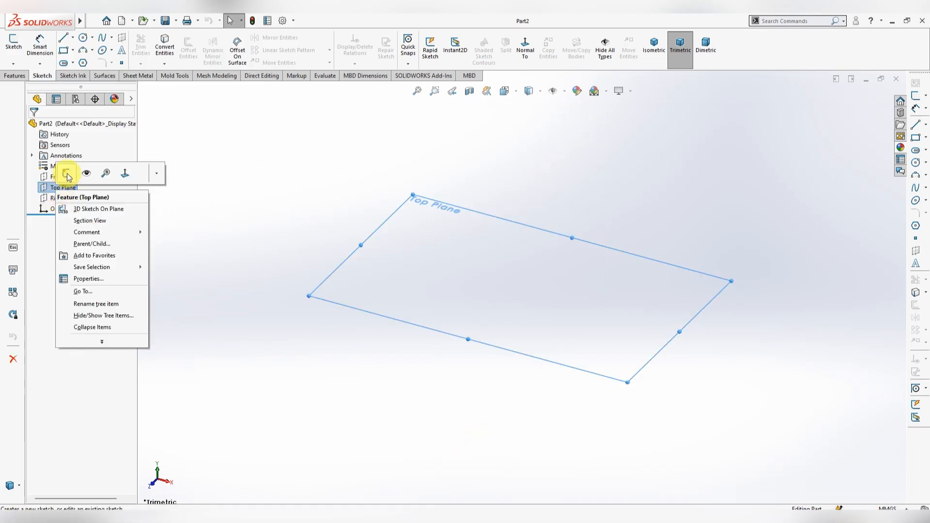
left_click(37, 175)
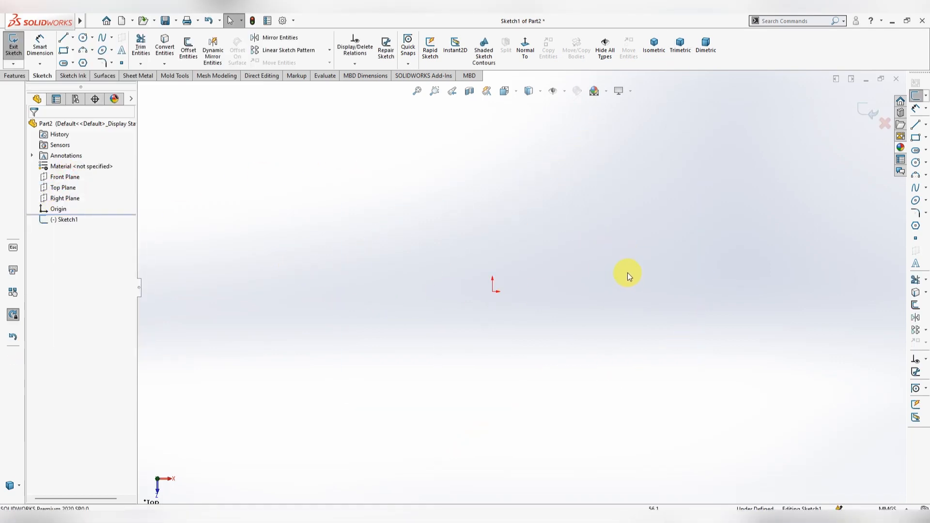
left_click(72, 50)
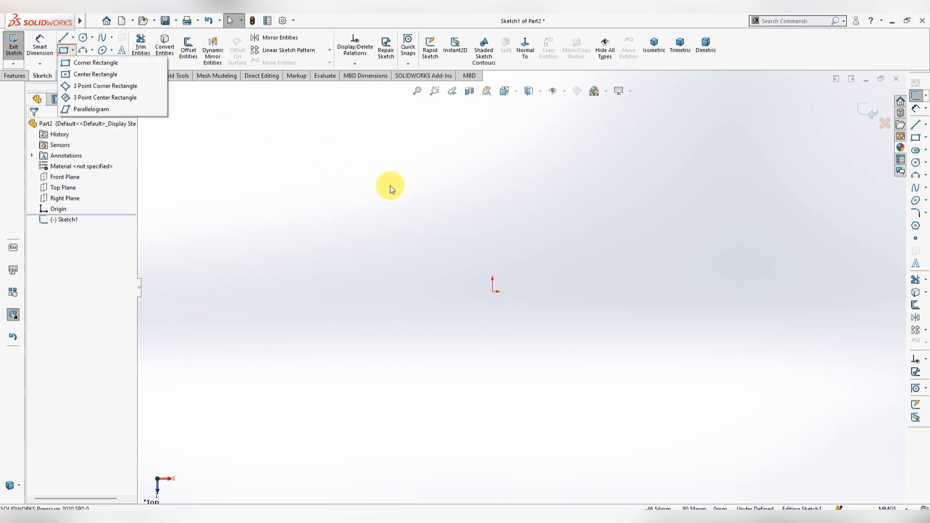
left_click(66, 63)
left_click_drag(492, 263, 670, 340)
key("Escape")
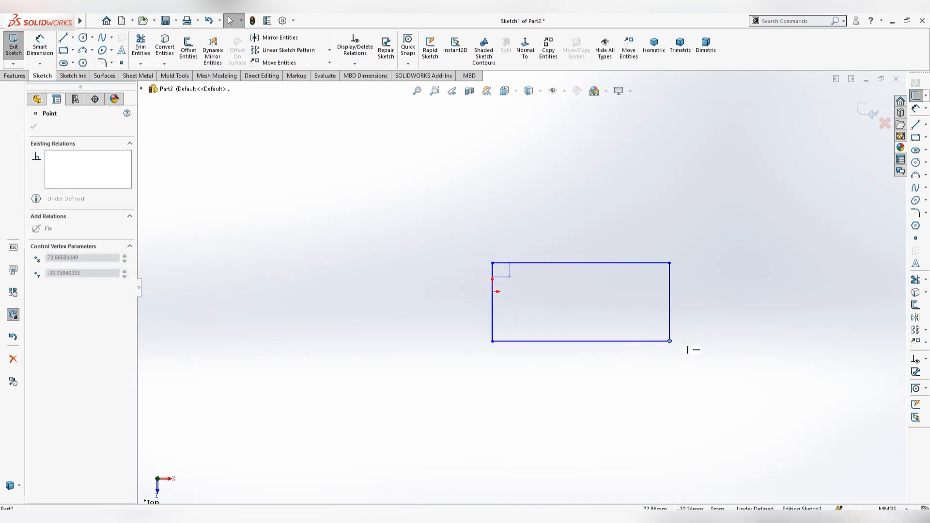
left_click(492, 292, "ctrl")
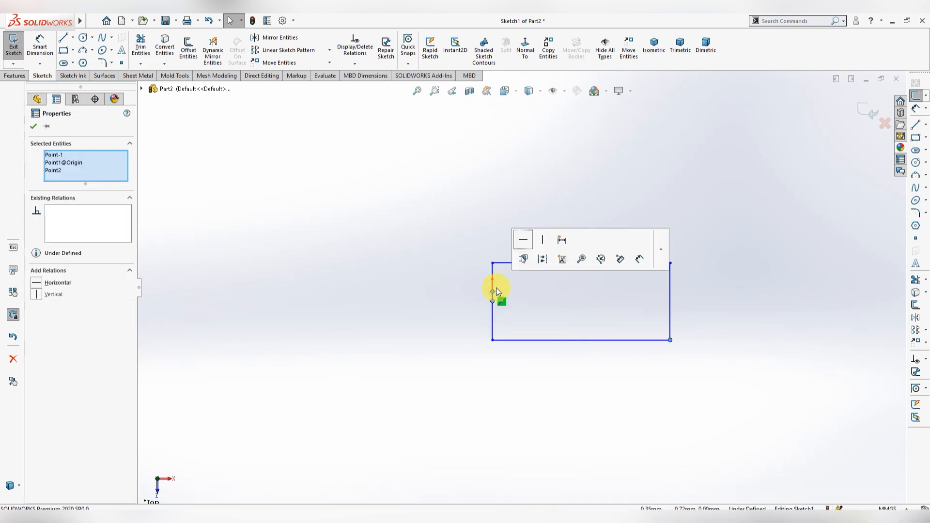
left_click(523, 241)
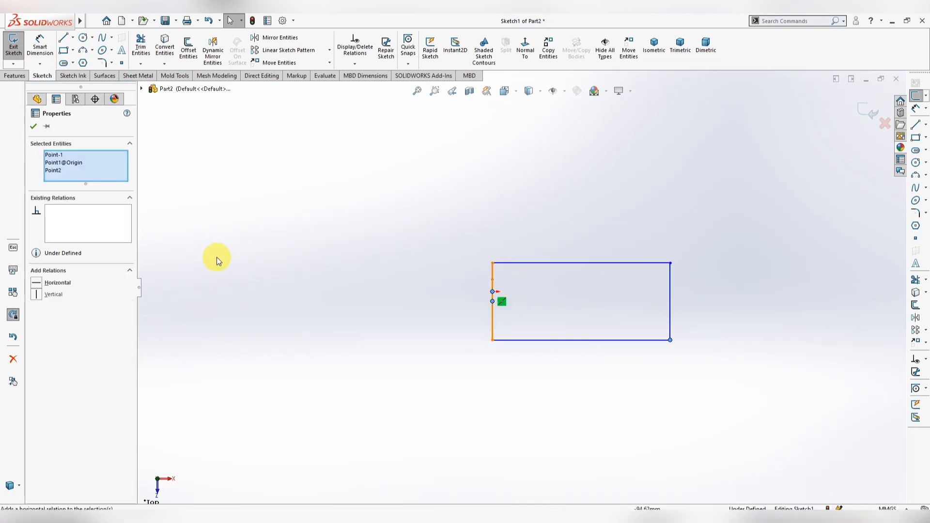
left_click(234, 307)
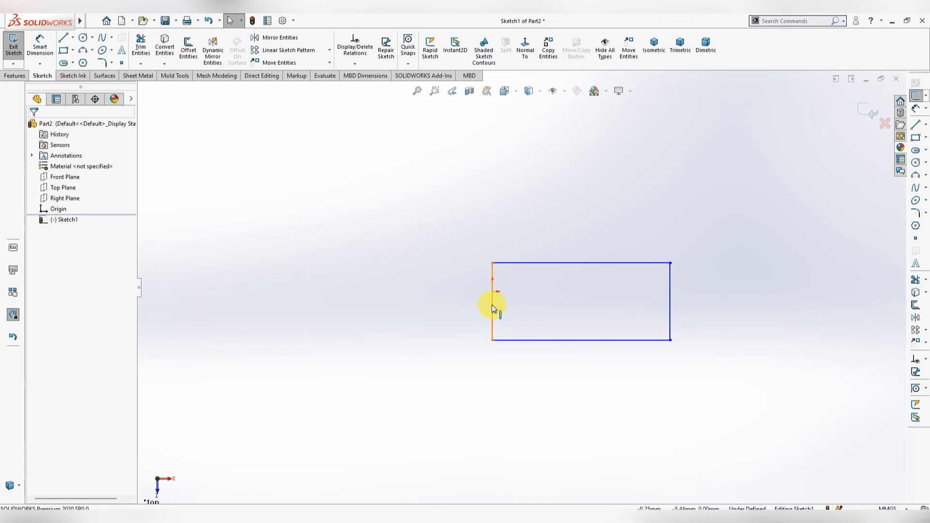
Align the midpoint of the rectangle's left edge with the origin using a Horizontal relation
left_click(493, 292)
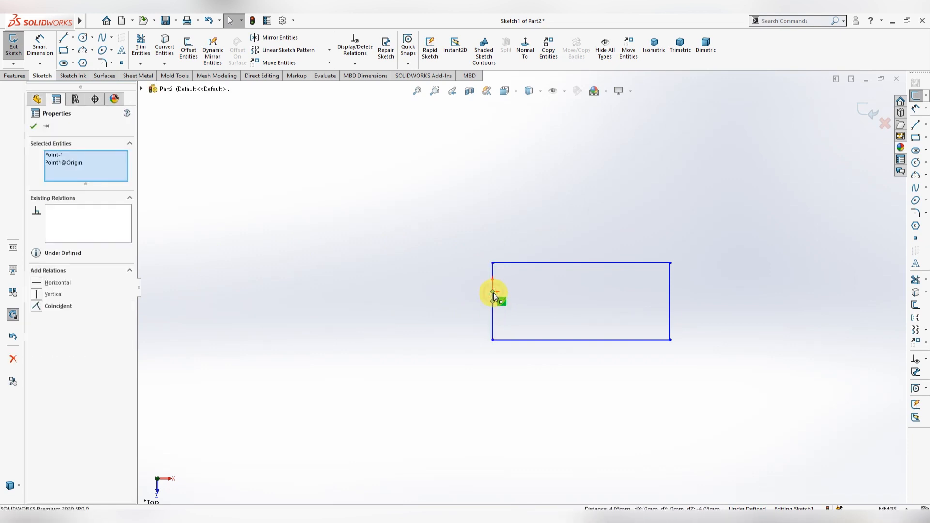
left_click(530, 243)
left_click(445, 239)
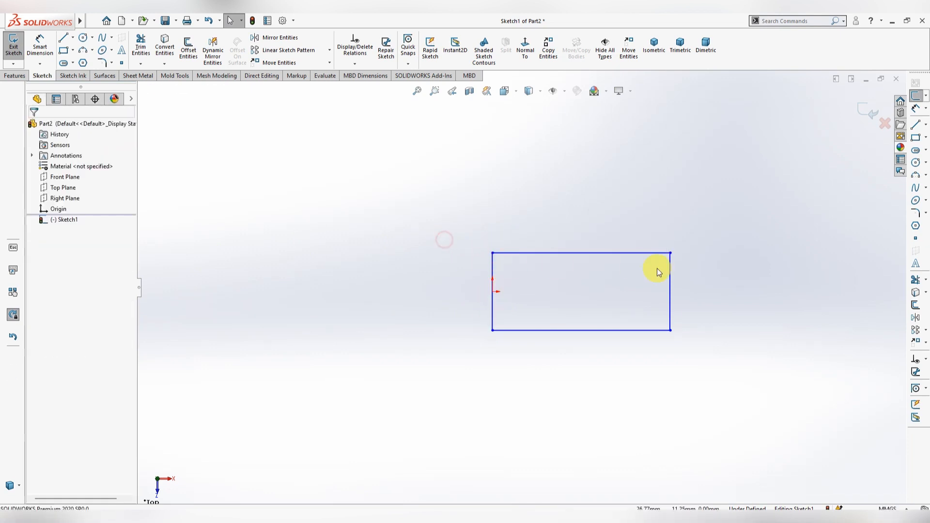
Dimension the rectangle's upper edge and set its length to 30.72 mm
scroll(766, 307, "down", 2)
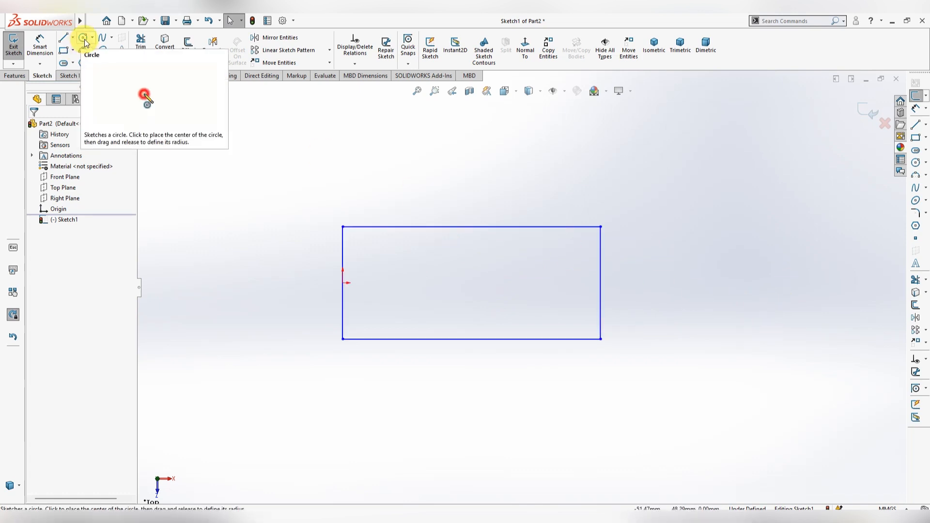
left_click(40, 44)
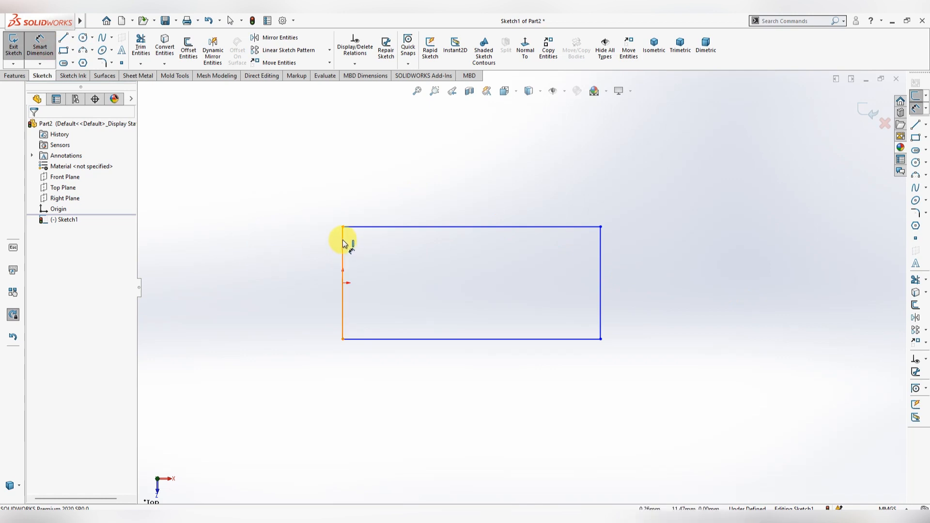
left_click(428, 227)
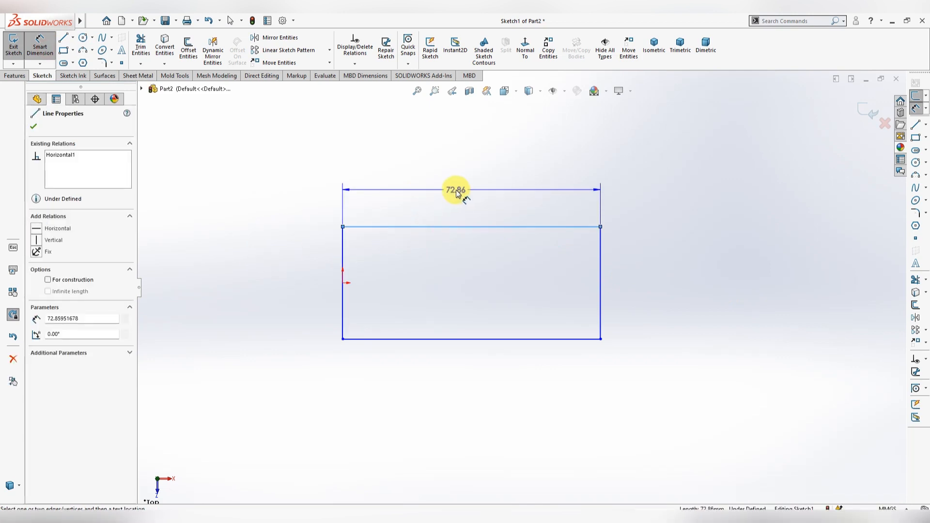
left_click(458, 193)
type("30.72")
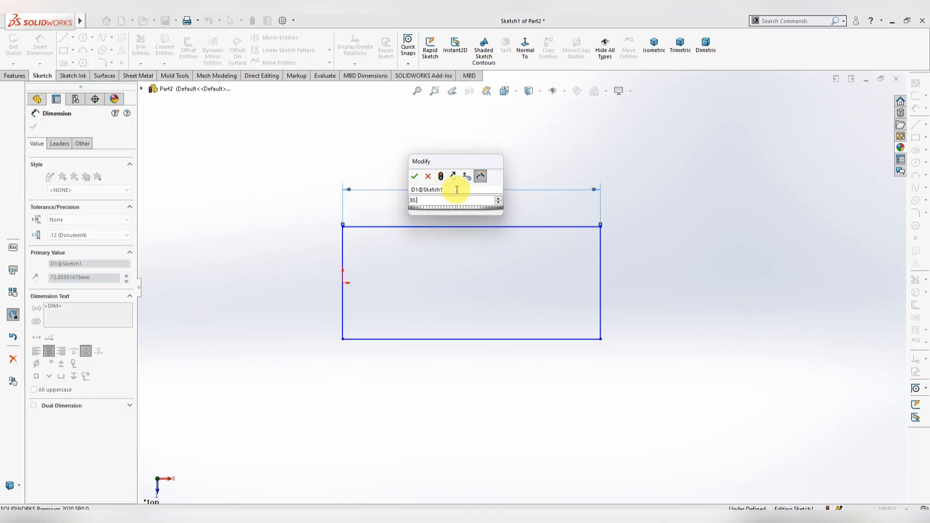
key("Return")
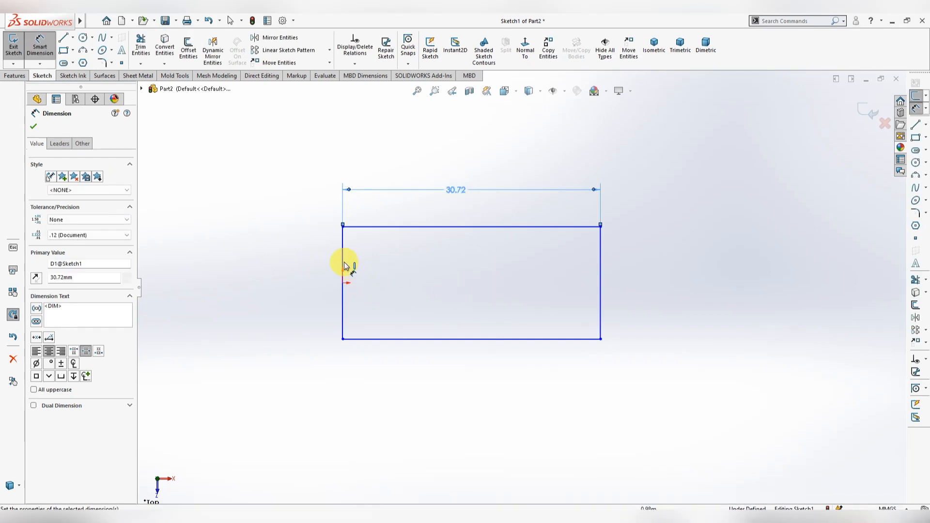
Dimension the rectangle's left edge and set its height to 20 mm
left_click(345, 266)
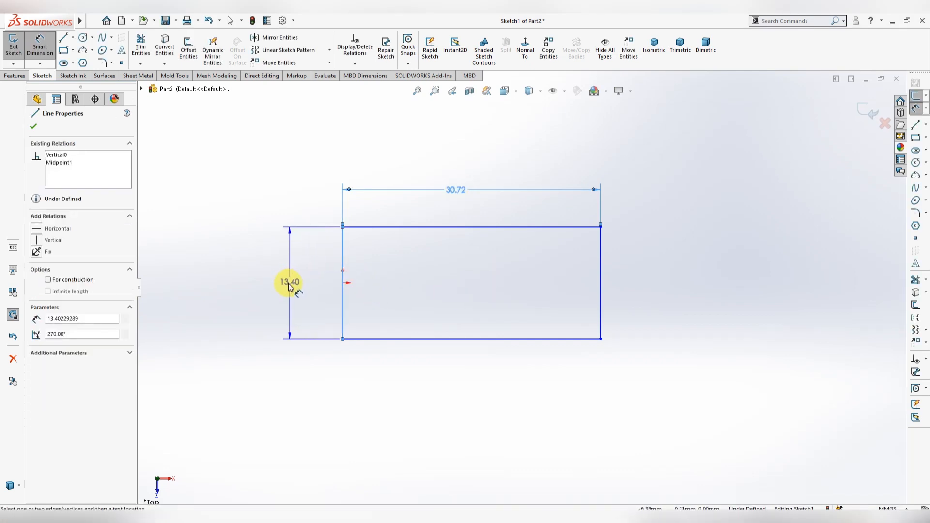
left_click(289, 282)
type("20")
key("Return")
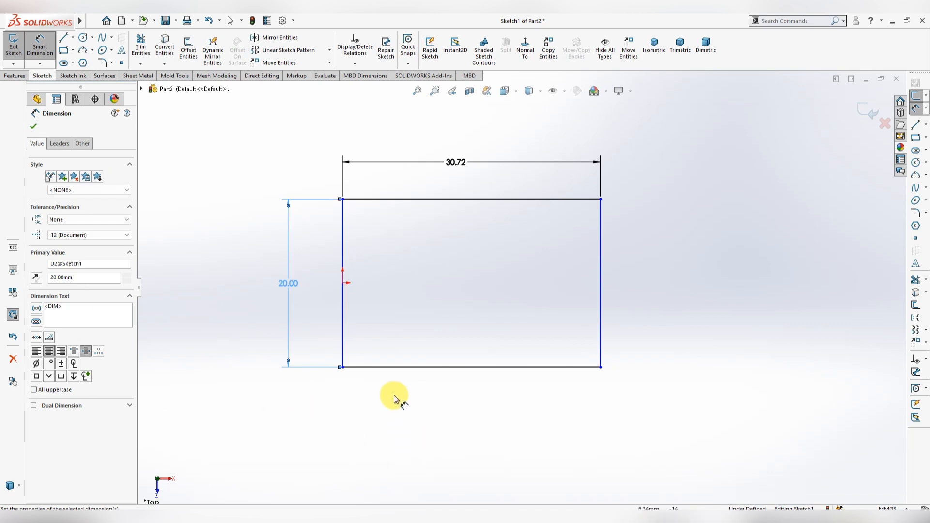
key("Escape")
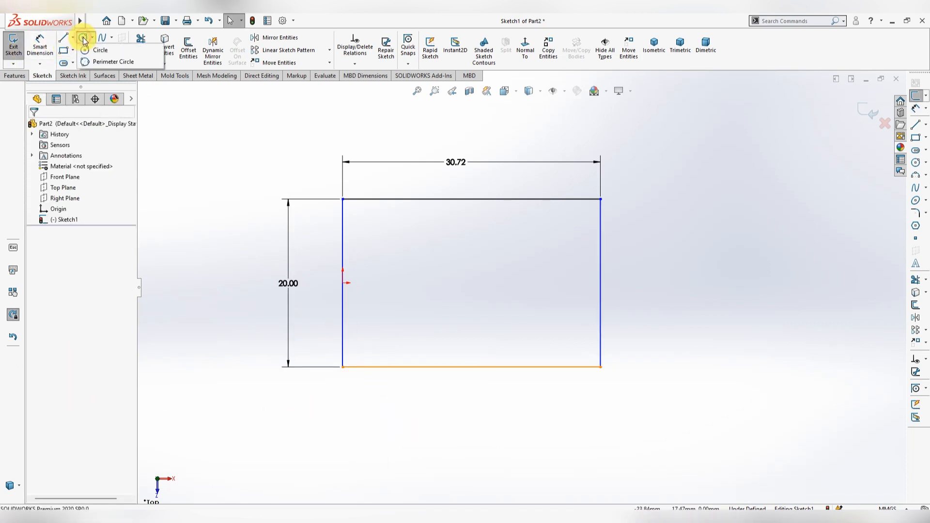
left_click(83, 37)
left_click_drag(343, 283, 355, 283)
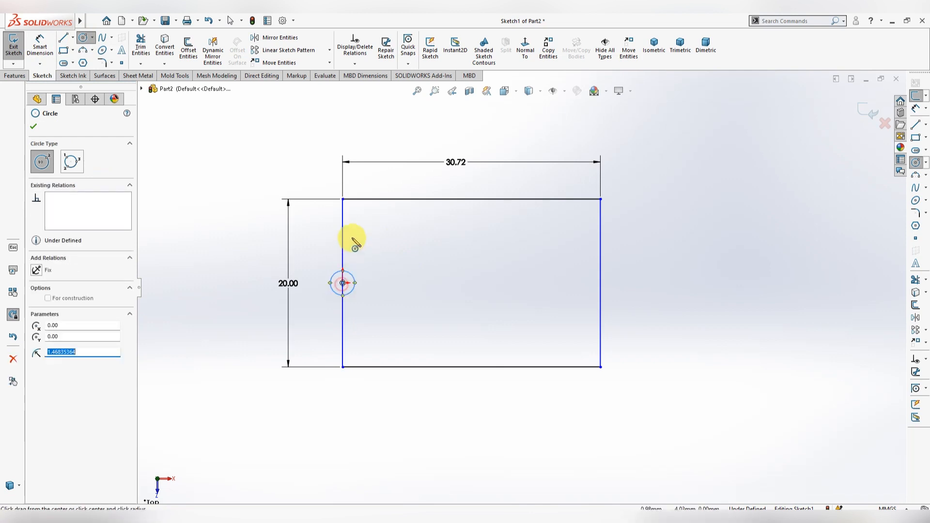
key("Escape")
left_click(343, 271)
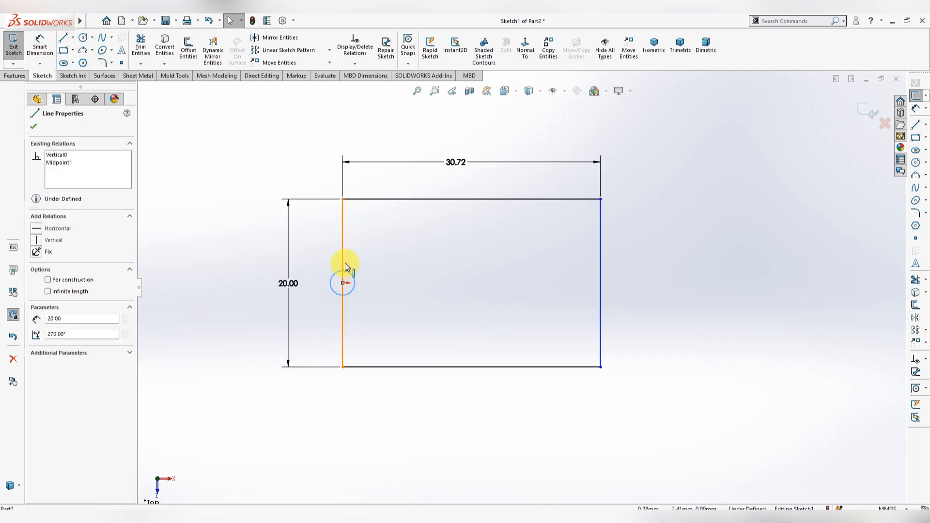
key("ctrl+z")
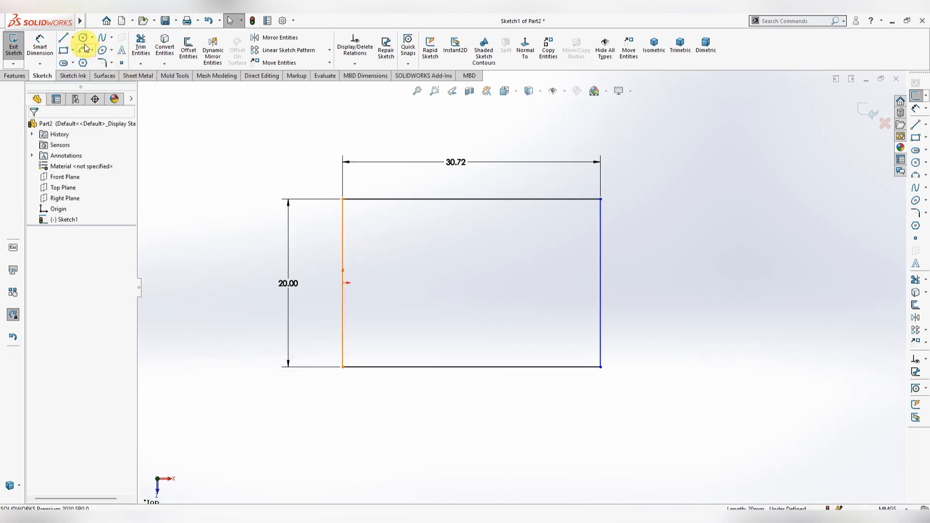
left_click(92, 37)
left_click(88, 50)
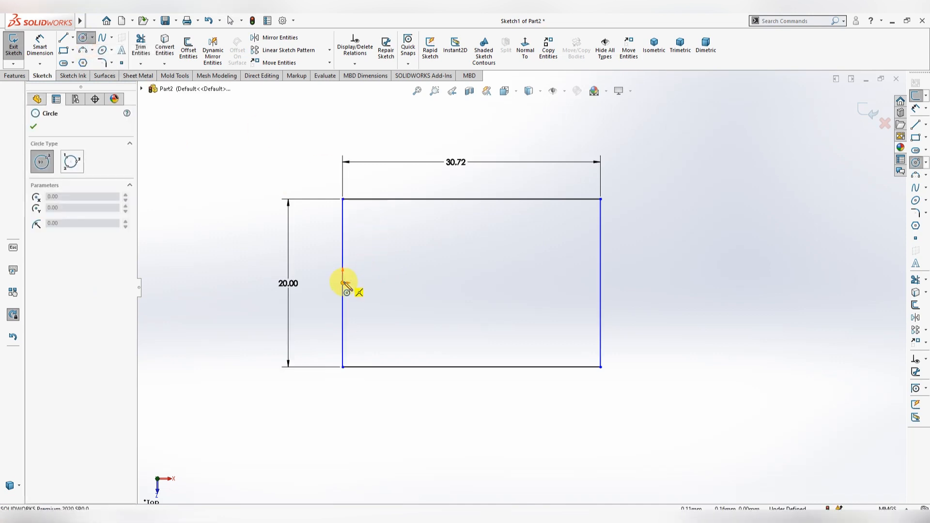
left_click_drag(343, 282, 357, 283)
key("Escape")
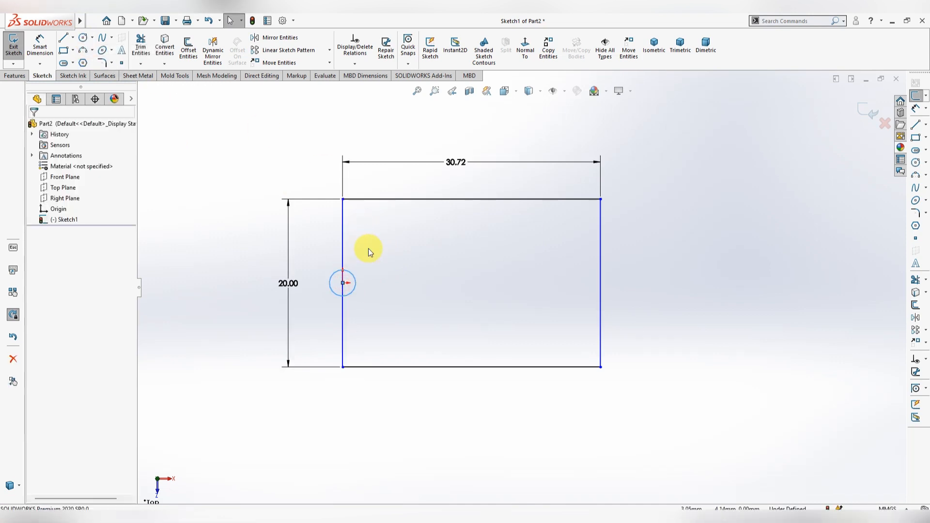
key("ctrl+z")
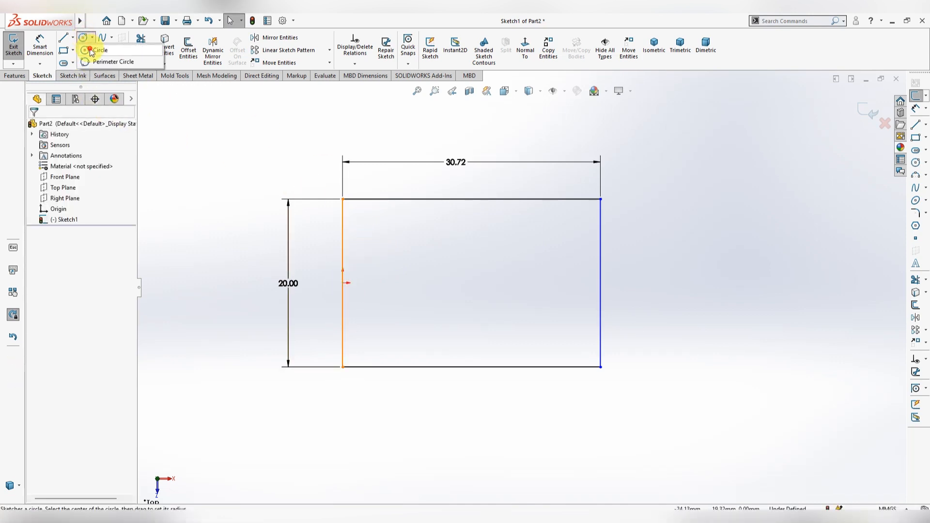
Round the rectangle's left end with a 10 mm radius circle centred on the origin, trimming away the inner arc and the left edge
left_click(88, 51)
left_click_drag(343, 283, 342, 199)
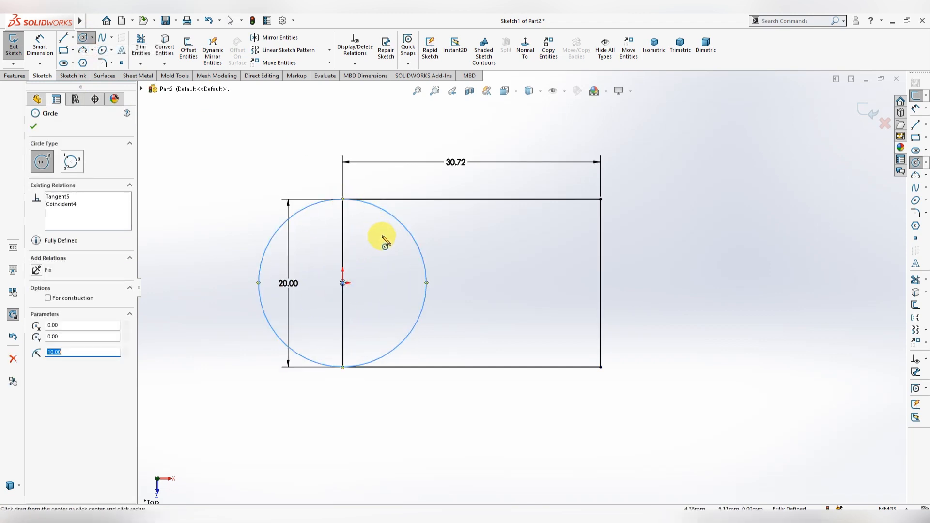
key("Escape")
left_click(141, 44)
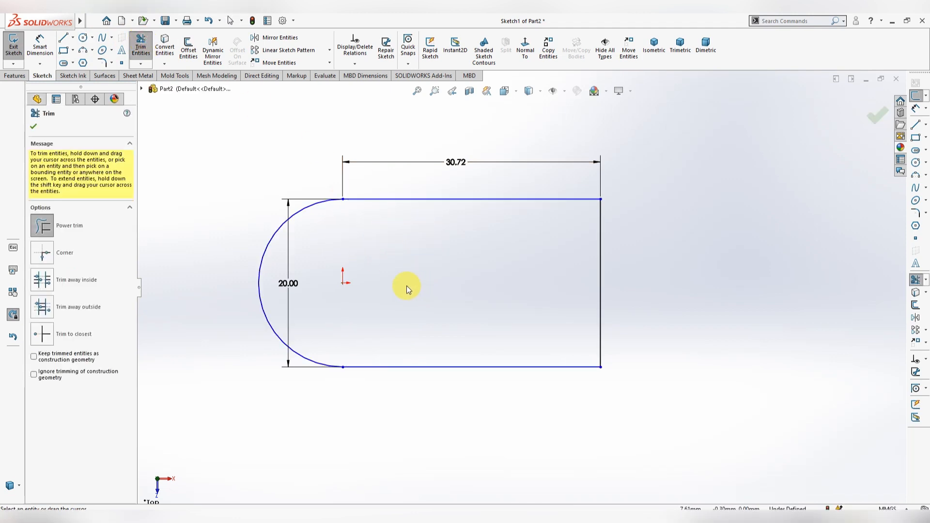
key("Escape")
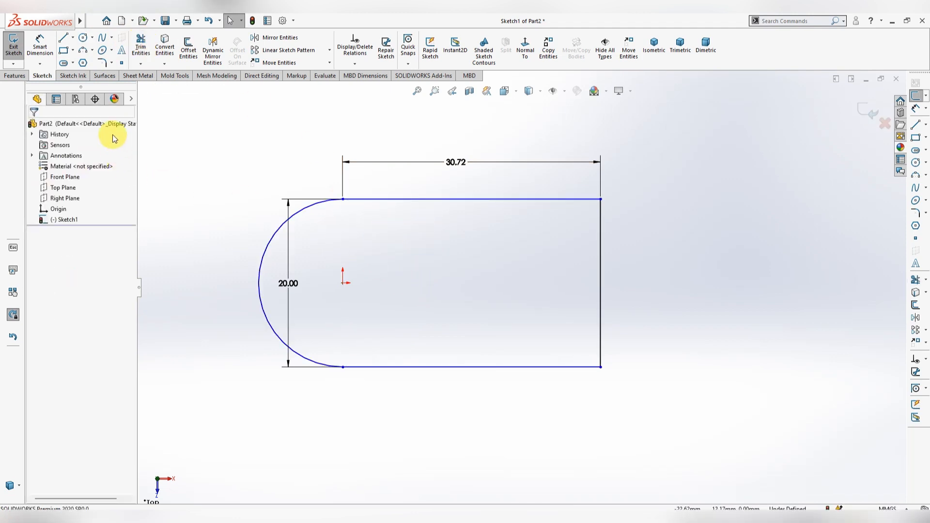
Sketch a circle about 9 mm in diameter centred on the origin inside the rounded end
left_click(92, 37)
left_click(88, 50)
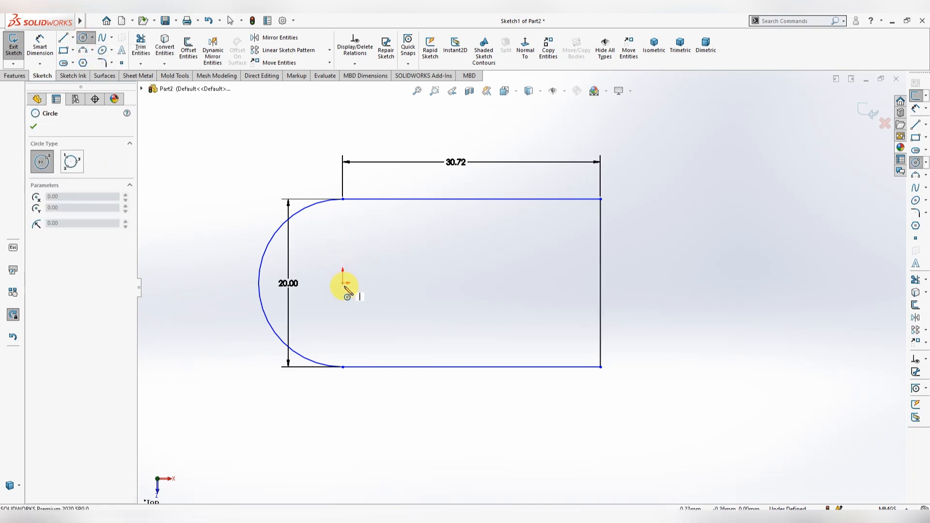
left_click(343, 283)
left_click(349, 321)
key("Escape")
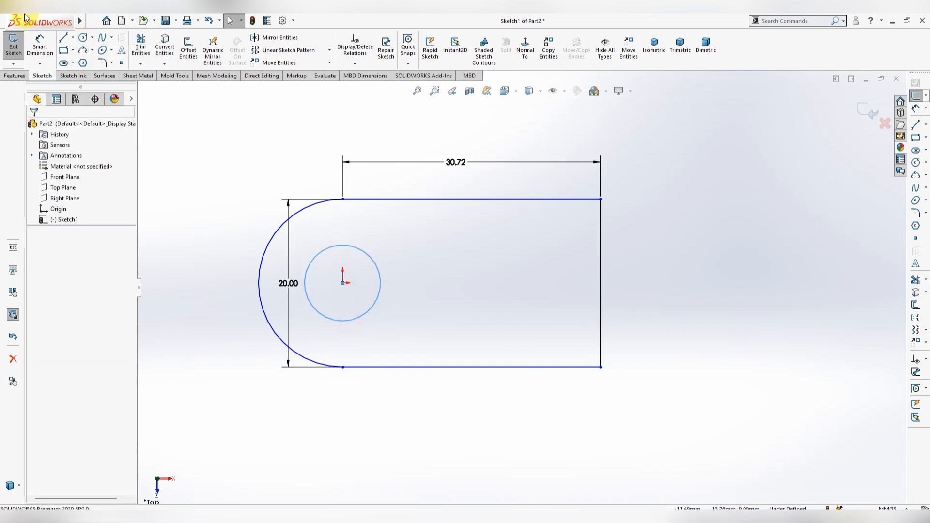
Dimension the inner circle and set its diameter to 7 mm
left_click(40, 46)
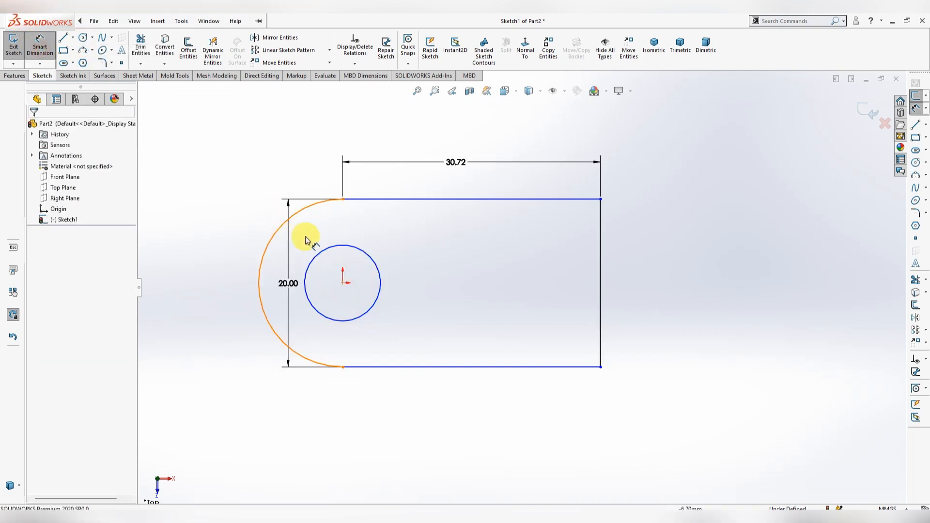
left_click(333, 253)
left_click(214, 198)
type("7")
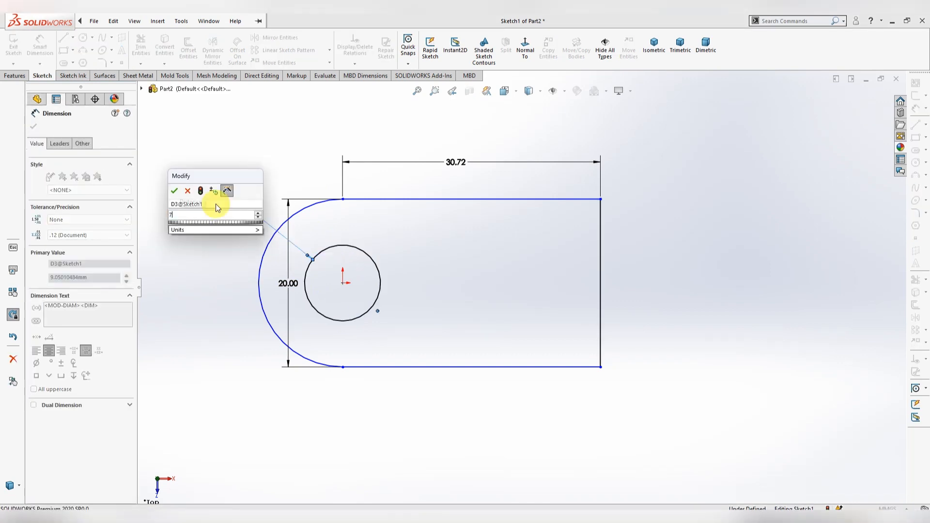
key("Return")
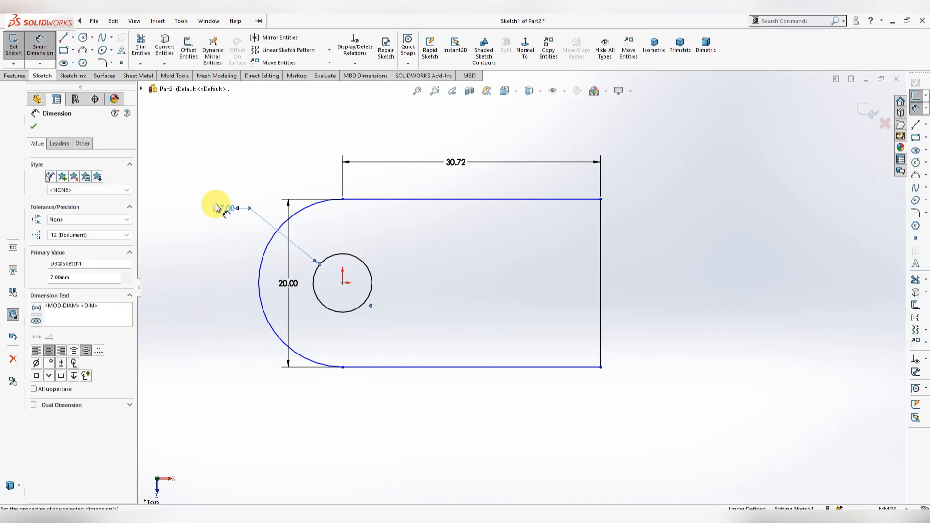
left_click(34, 127)
Extrude the round-ended profile with its hole 20 mm in total, Mid Plane about the sketch plane
mouse_move(425, 322)
middle_mouse_down()
mouse_move(494, 319)
mouse_move(514, 358)
middle_mouse_up()
left_click(13, 75)
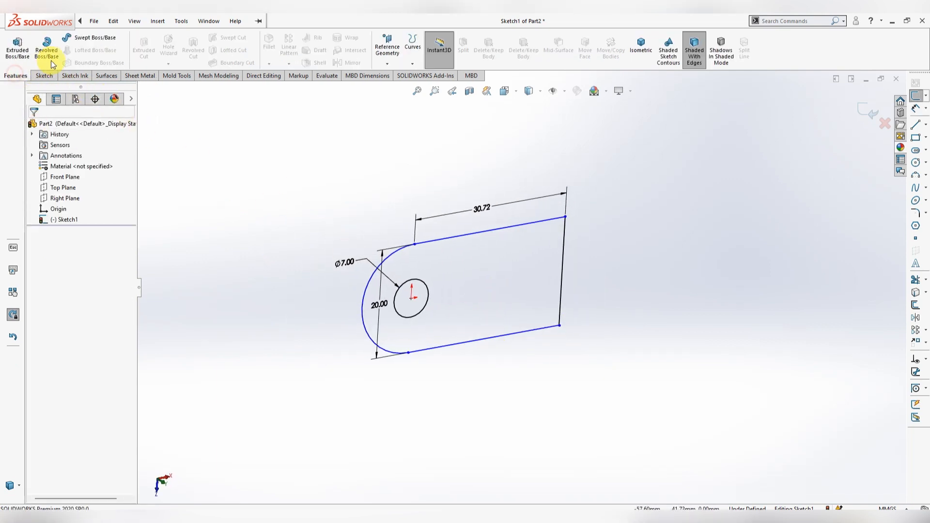
left_click(17, 46)
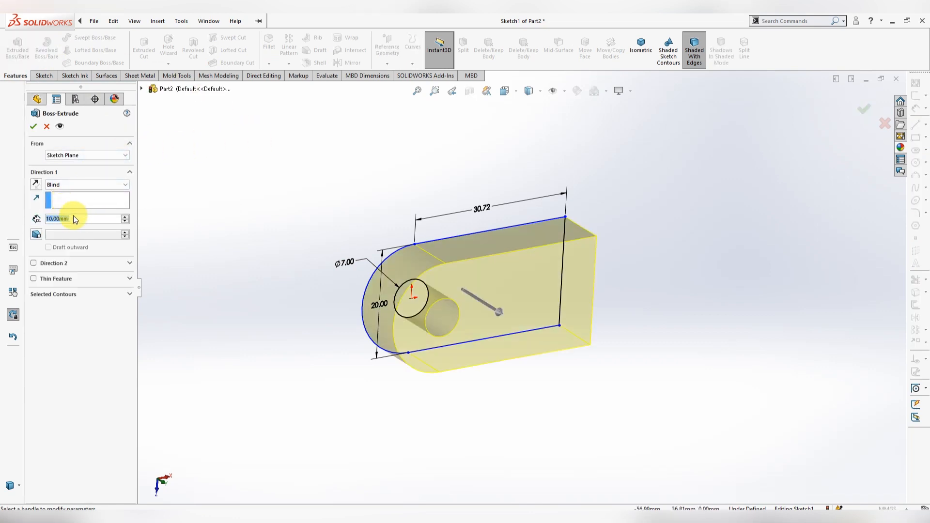
type("20")
key("Return")
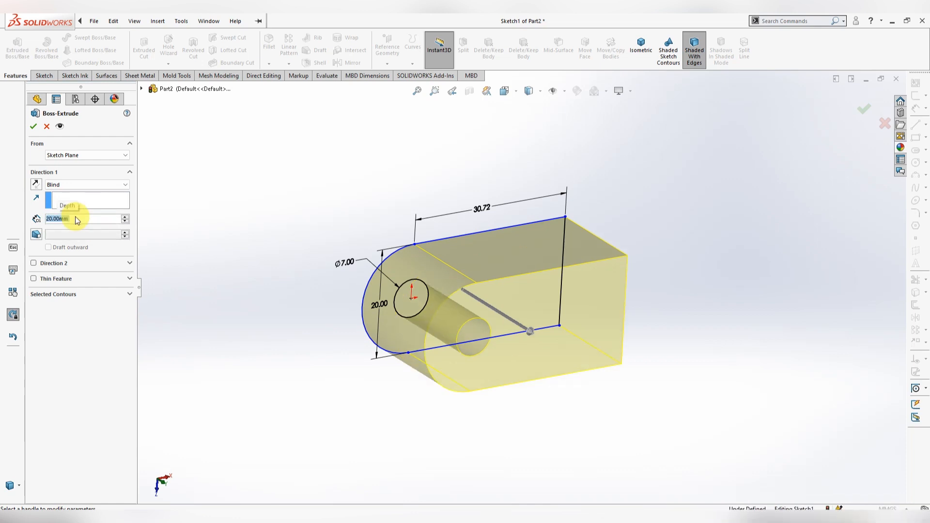
left_click(53, 184)
left_click(64, 224)
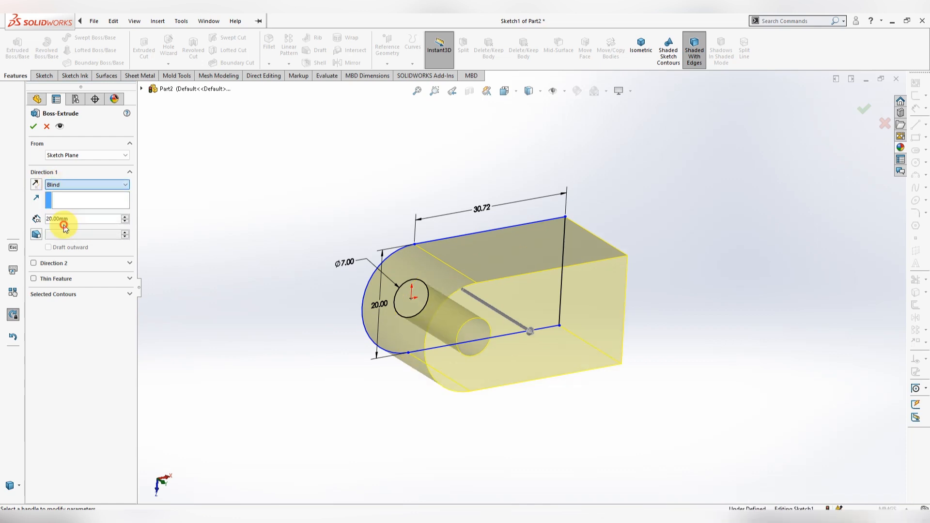
left_click(33, 128)
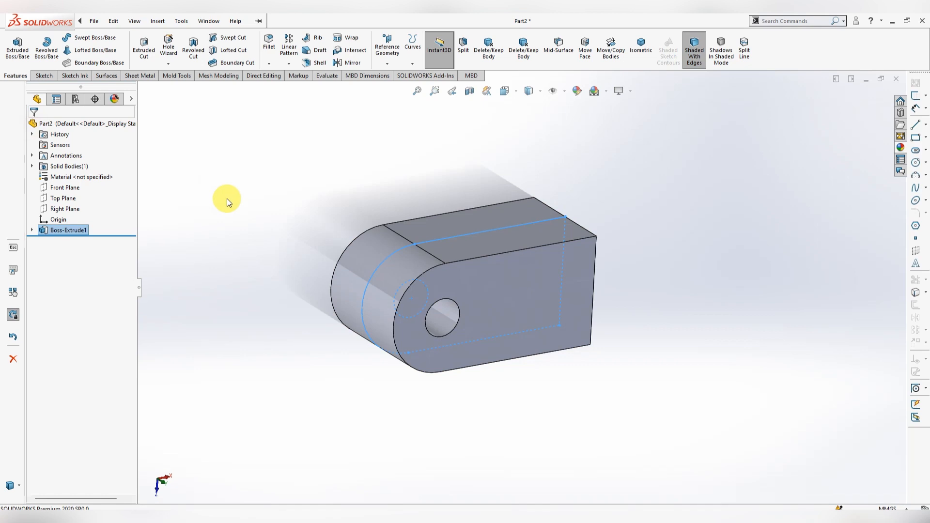
left_click(75, 230)
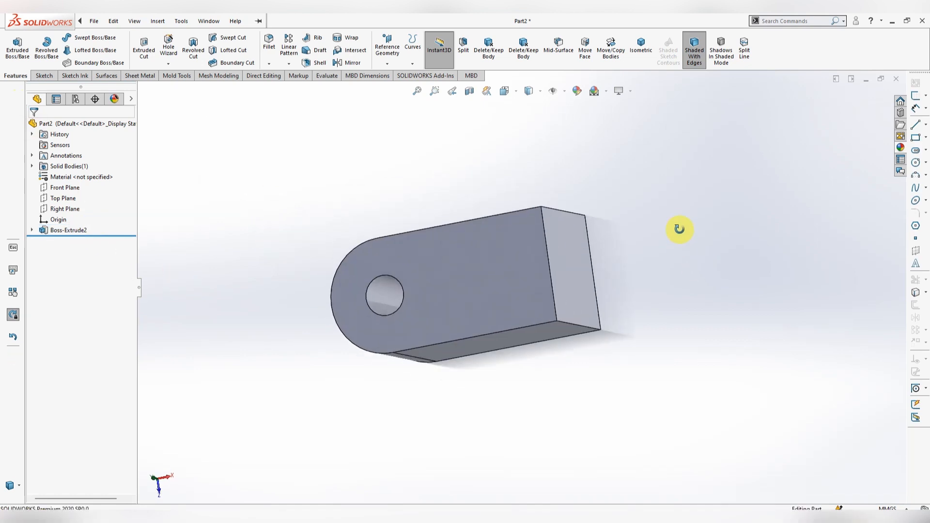
Start a sketch on the block's long flat side face next to the rounded end, viewed head-on
mouse_move(681, 230)
middle_mouse_down()
mouse_move(700, 374)
mouse_move(536, 321)
middle_mouse_up()
right_click(504, 282)
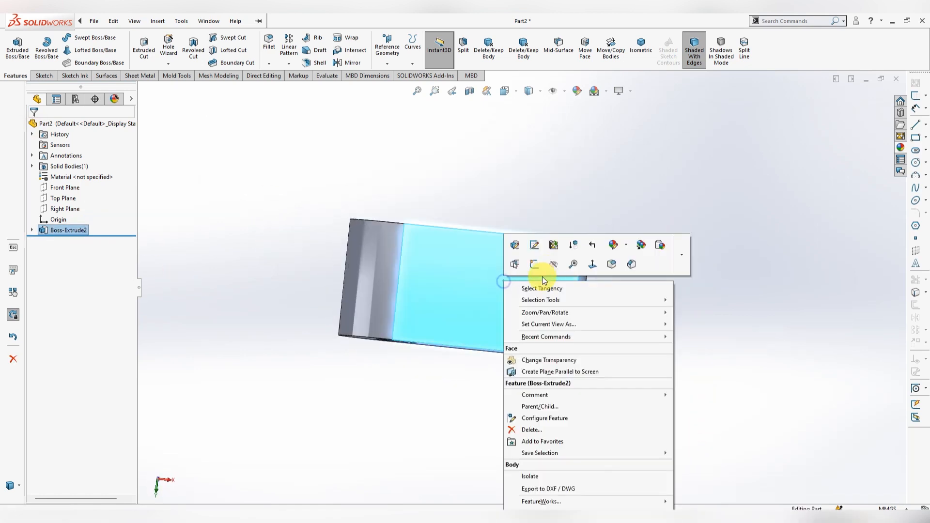
left_click(536, 266)
left_click(523, 58)
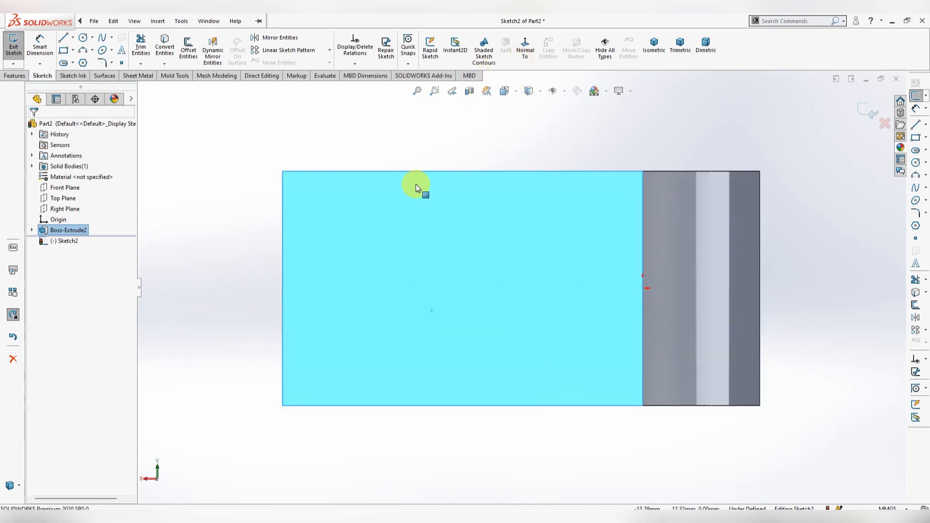
scroll(413, 232, "up", 5)
scroll(749, 304, "down", 3)
left_click(639, 283)
scroll(625, 275, "up", 2)
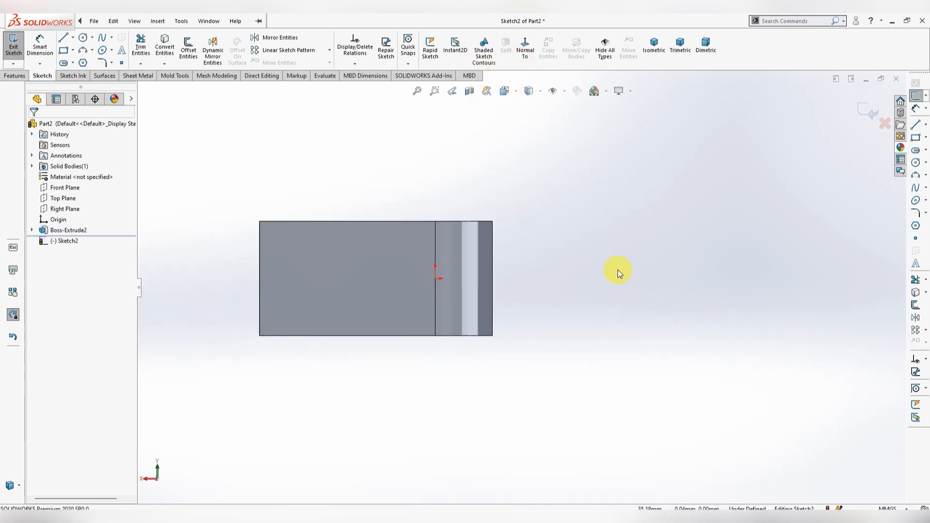
scroll(543, 245, "down", 3)
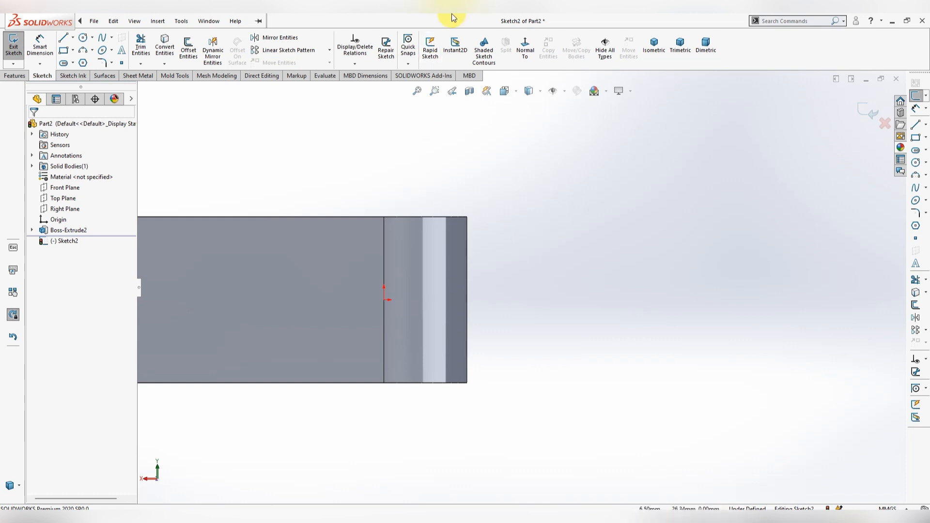
key("f")
Sketch a corner rectangle about 12.5 mm high from inside the block's square end to beyond its rounded end
left_click(73, 49)
left_click(70, 65)
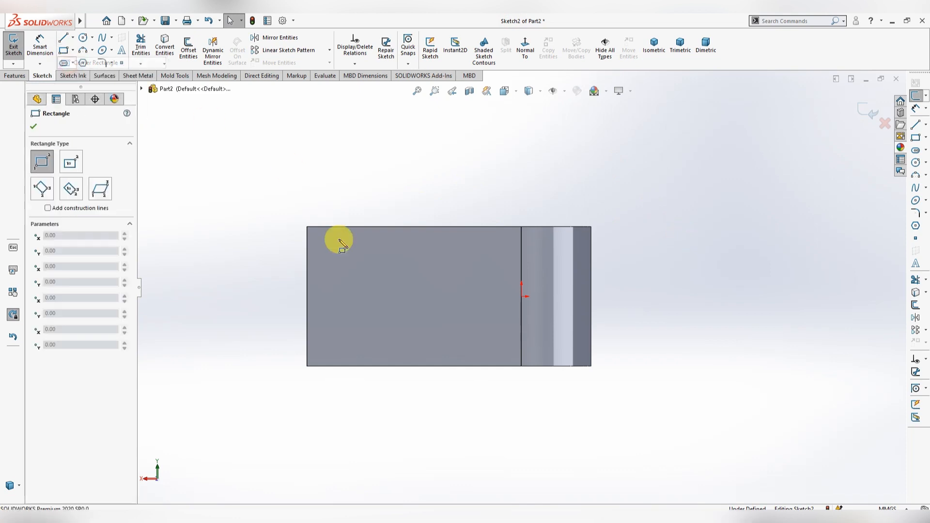
left_click(323, 246)
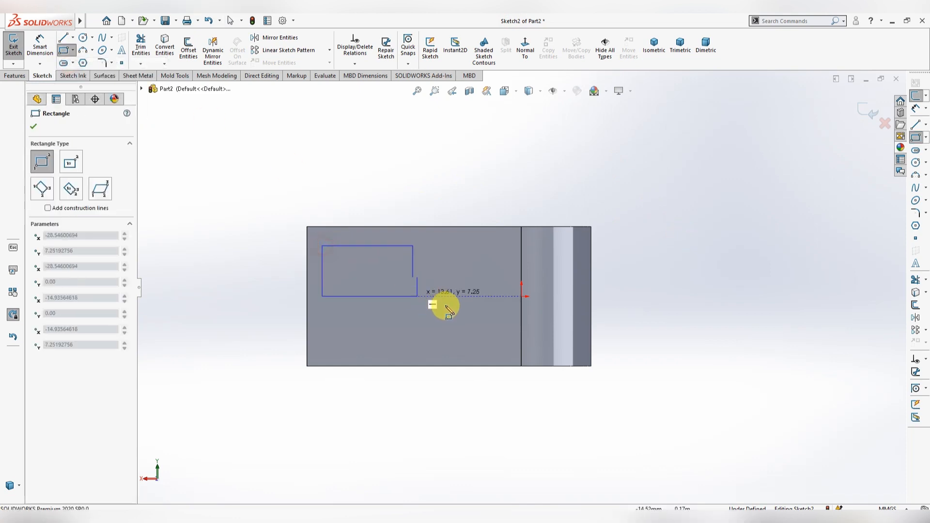
left_click(634, 333)
key("Escape")
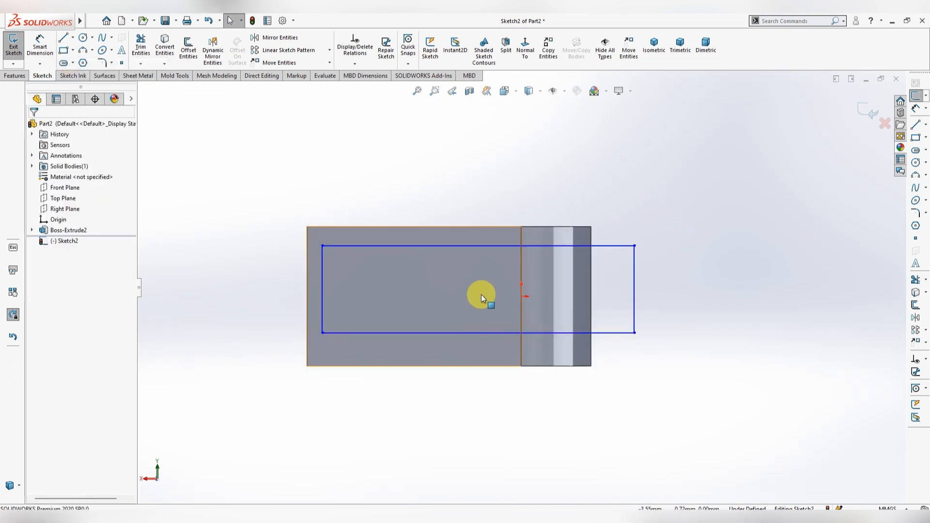
Try a midpoint relation between the rectangle's left edge and the origin, and undo it
left_click(323, 288)
left_click(521, 297)
left_click(521, 297, "ctrl")
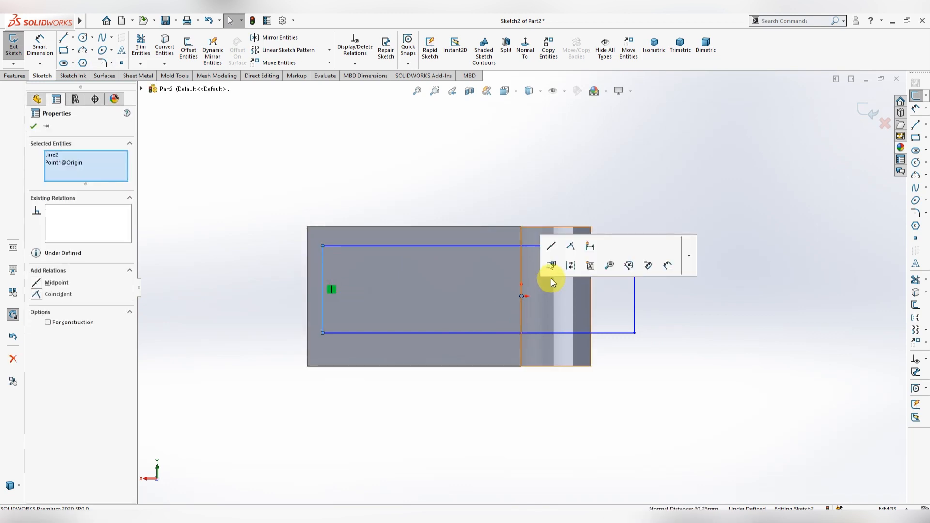
left_click(552, 248)
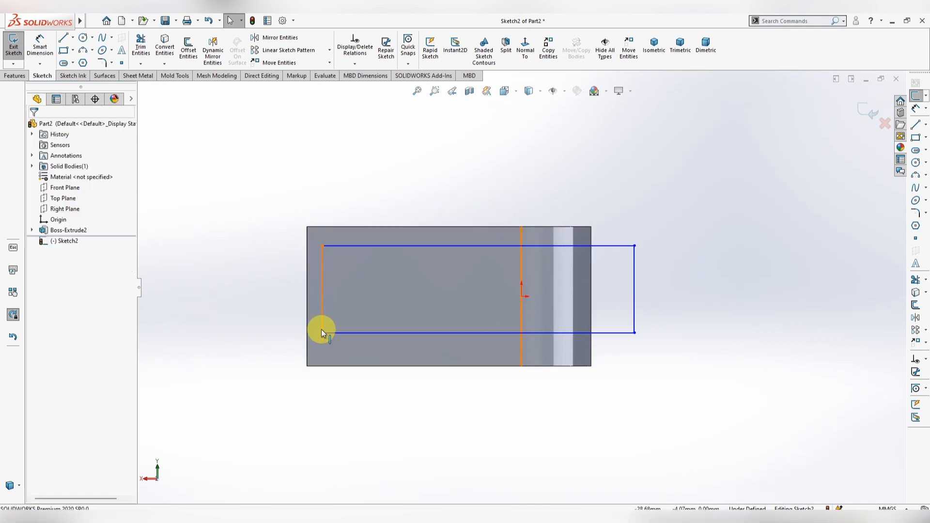
left_click(321, 286)
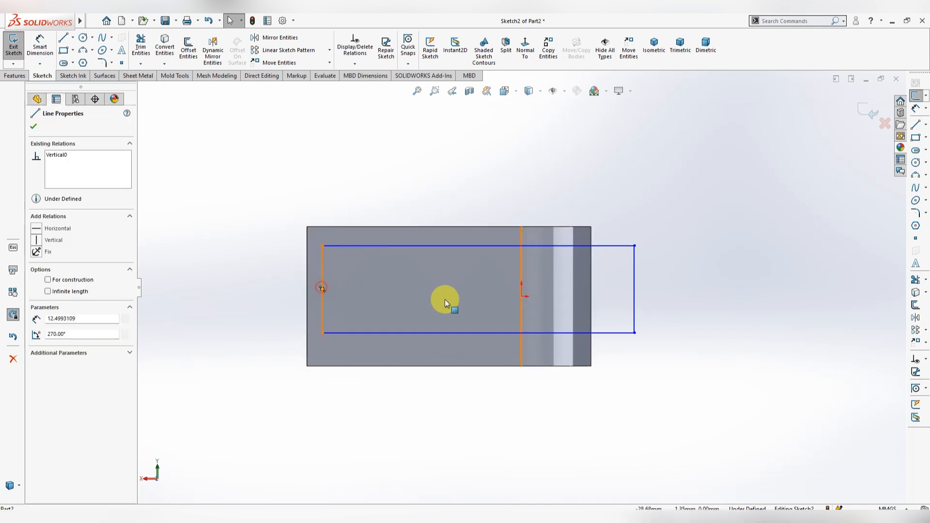
left_click(520, 295, "ctrl")
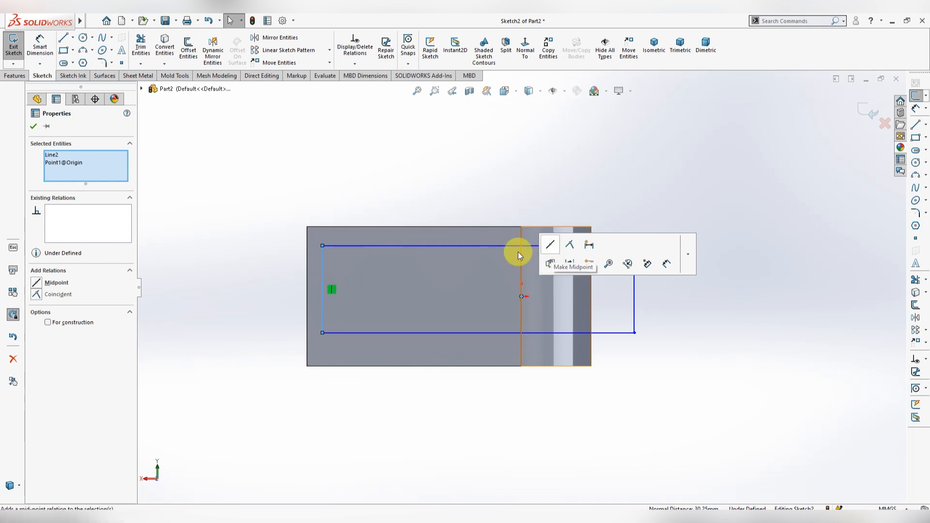
left_click(49, 283)
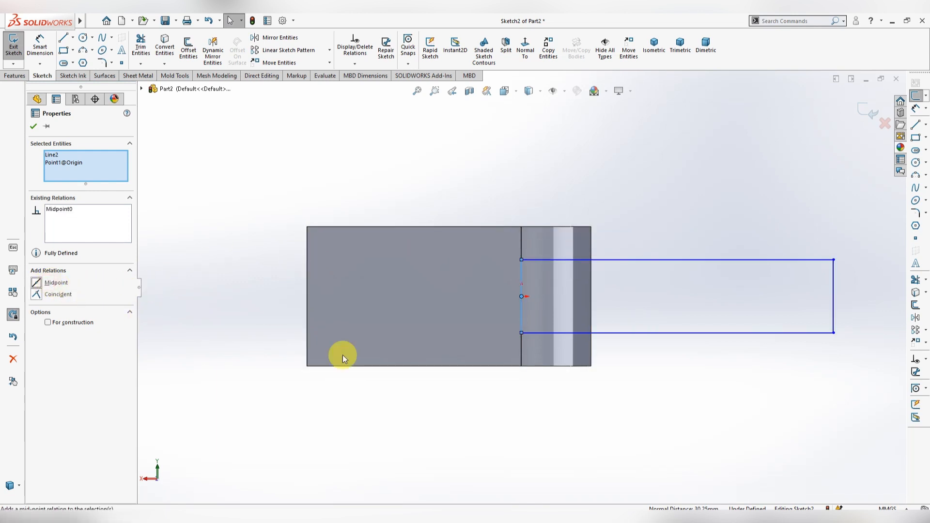
key("ctrl+z")
left_click(527, 403)
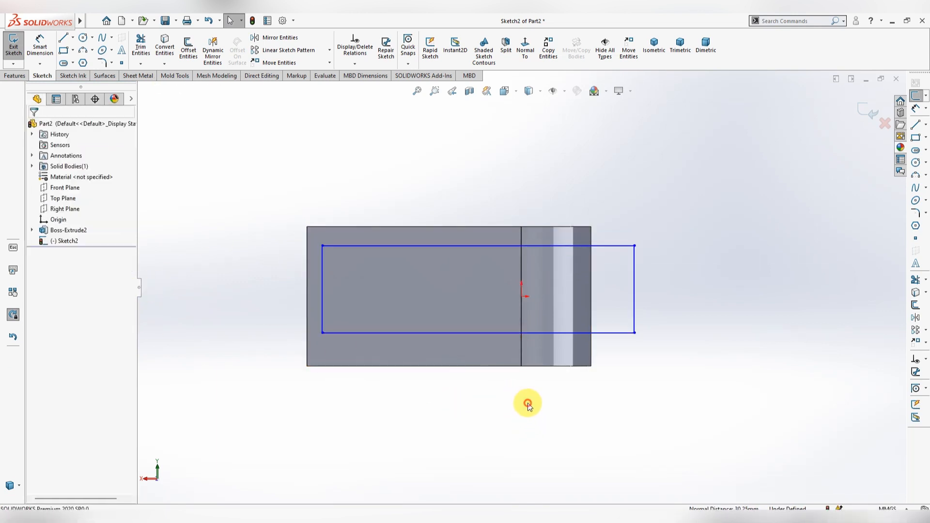
Add a horizontal relation between the midpoints of the rectangle's left edge and the block's left edge
left_click(322, 288)
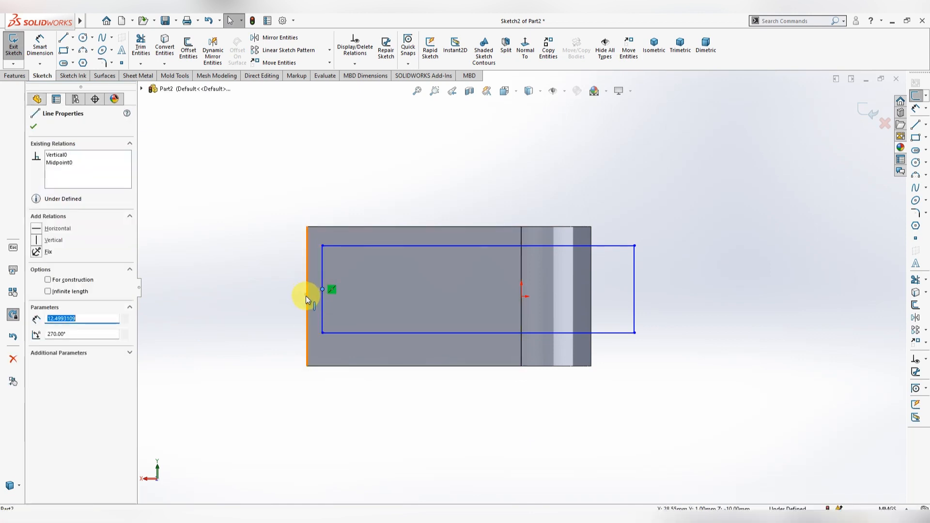
left_click(308, 296, "ctrl")
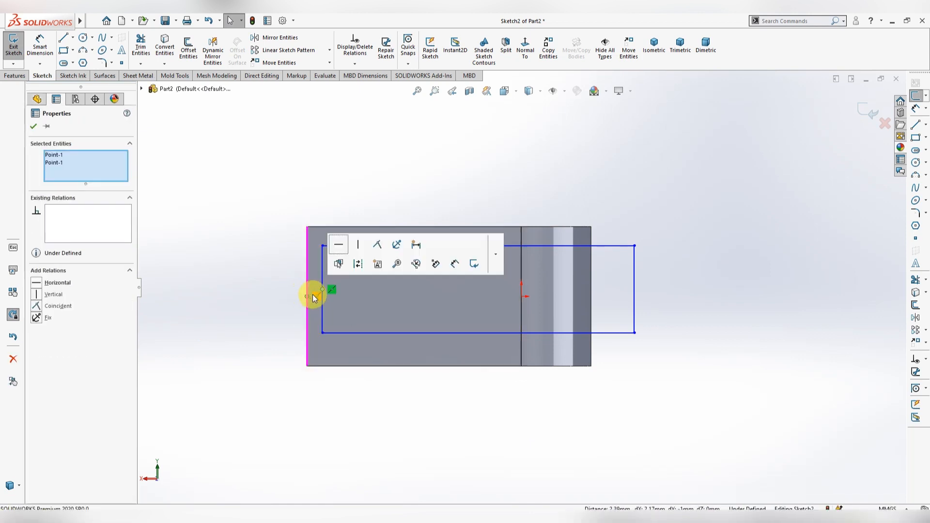
left_click(62, 283)
left_click(383, 401)
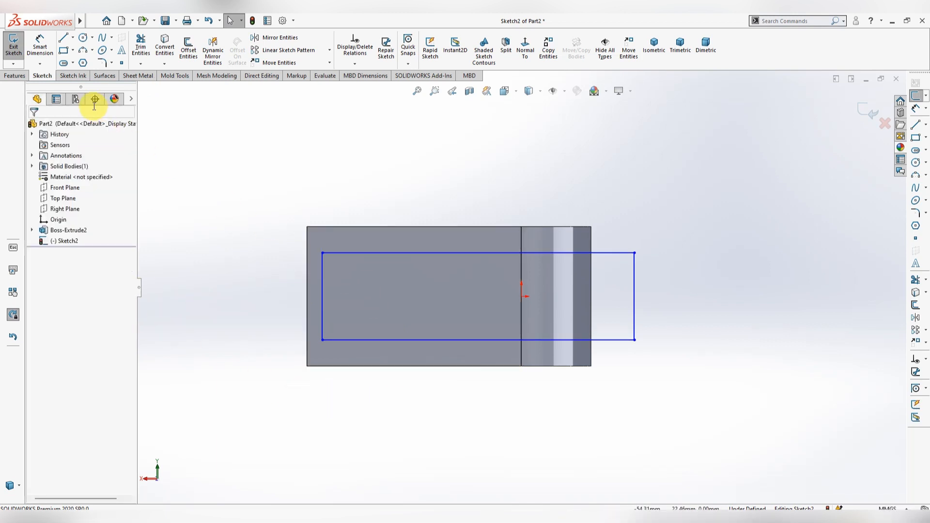
Dimension the rectangle's right edge and set its height to 12 mm
left_click(39, 46)
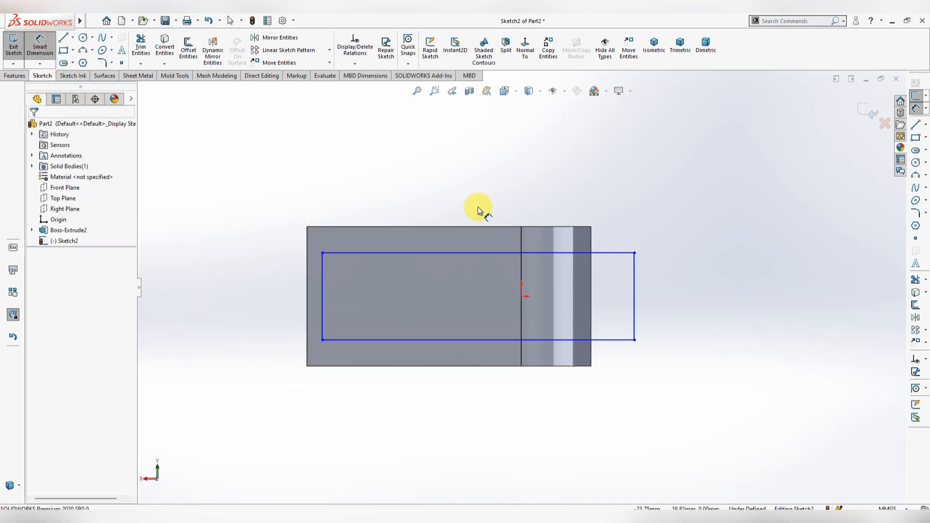
left_click(636, 291)
left_click(673, 298)
type("12")
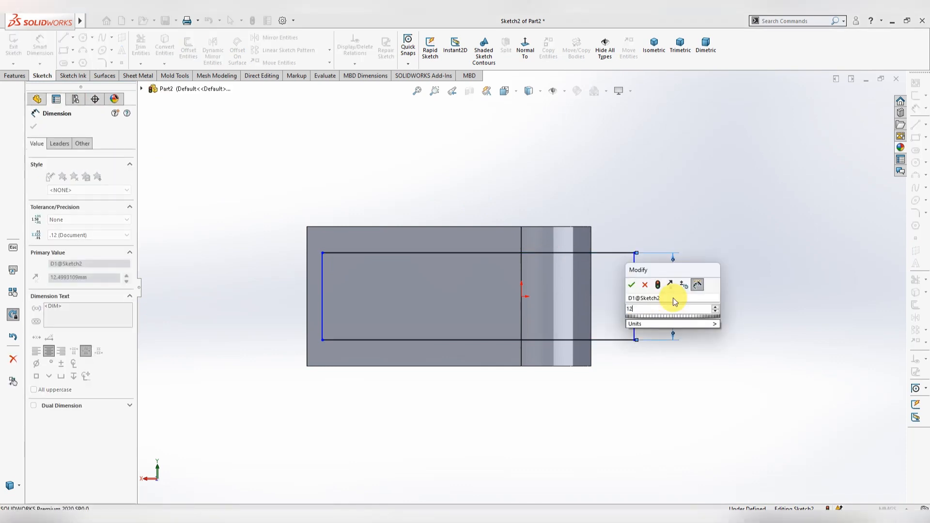
key("Return")
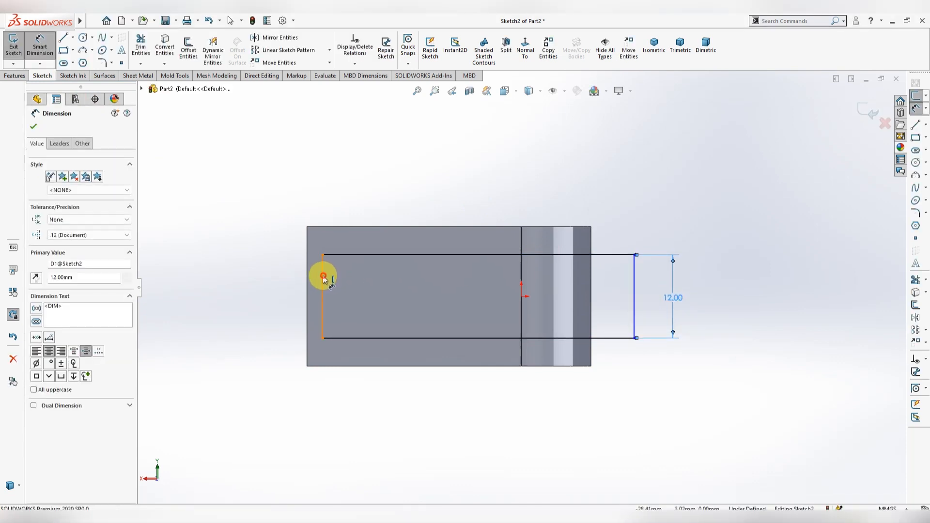
Dimension the gap between the rectangle's left edge and the block's left edge and set it to 4 mm
left_click(323, 279)
left_click(308, 271)
left_click(320, 202)
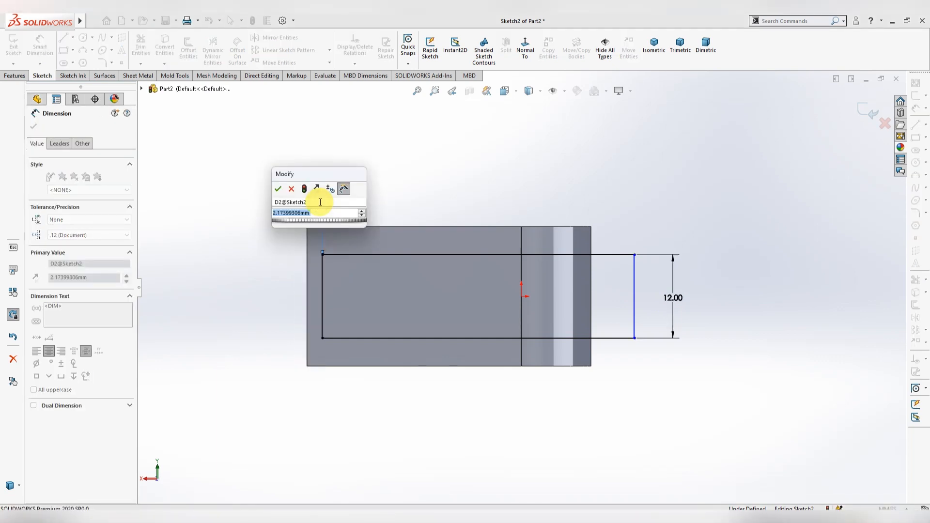
type("4")
key("Return")
key("Escape")
Cut-extrude the rectangle Through All to open a slot between two fork arms
mouse_move(623, 357)
middle_mouse_down()
mouse_move(636, 328)
mouse_move(592, 224)
middle_mouse_up()
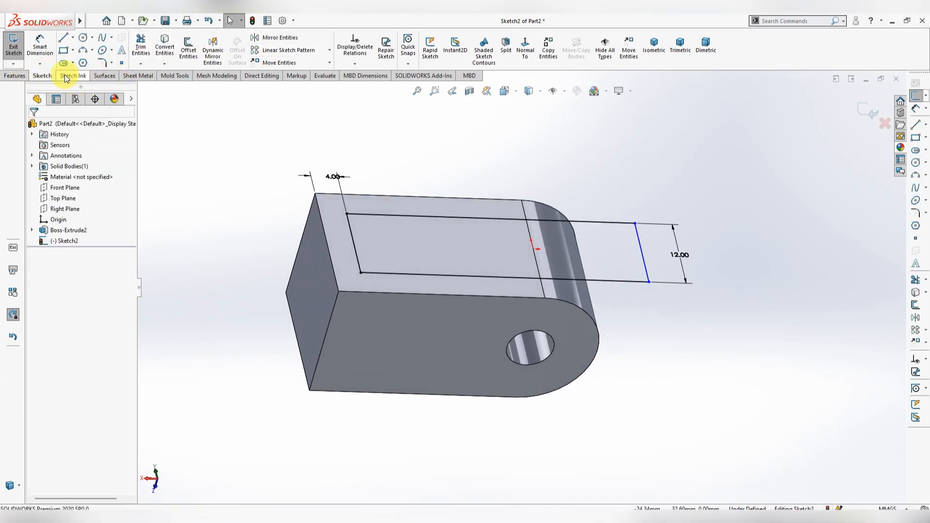
left_click(14, 75)
left_click(142, 53)
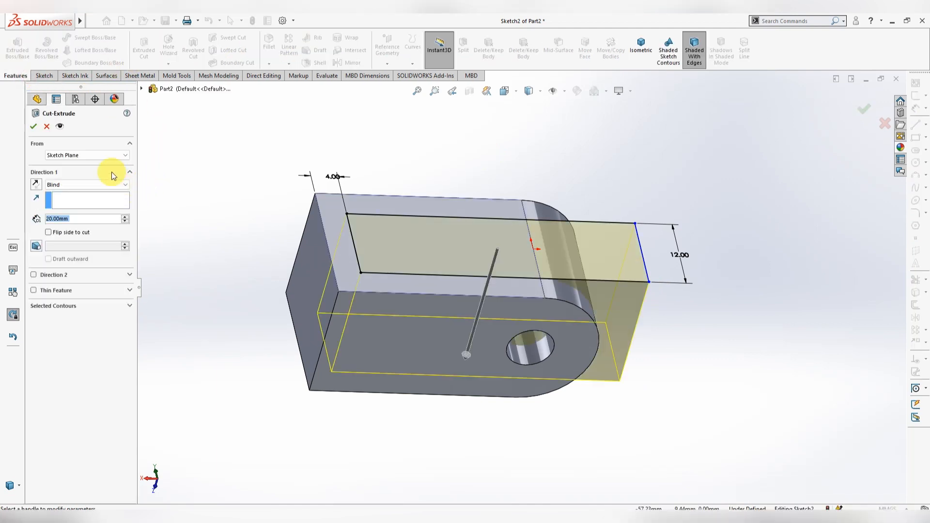
left_click(89, 179)
left_click(89, 197)
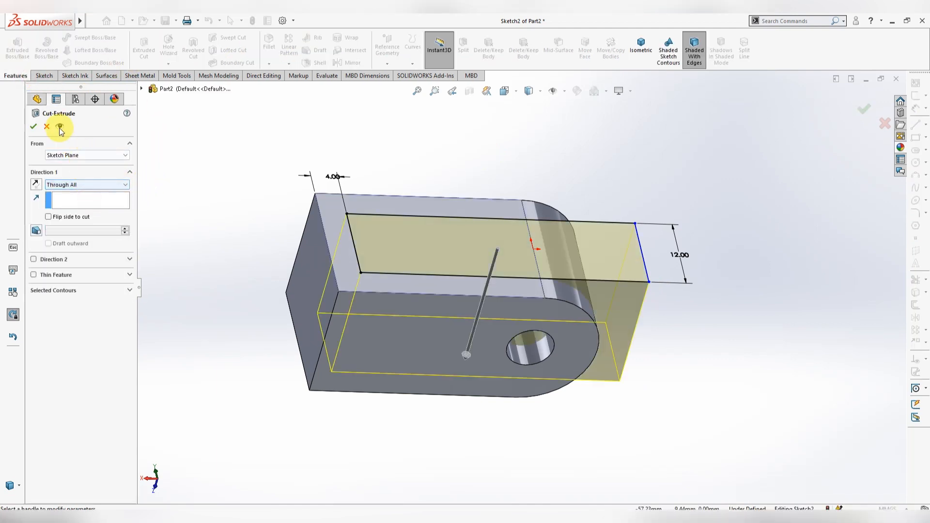
left_click(33, 127)
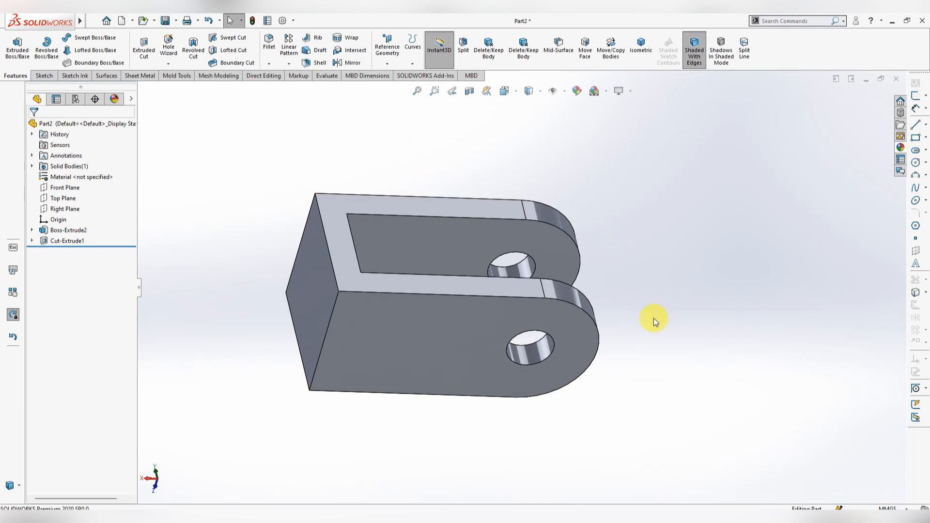
Start a sketch on the square end face opposite the fork arms, viewed head-on
middle_click_drag(654, 321, 484, 357)
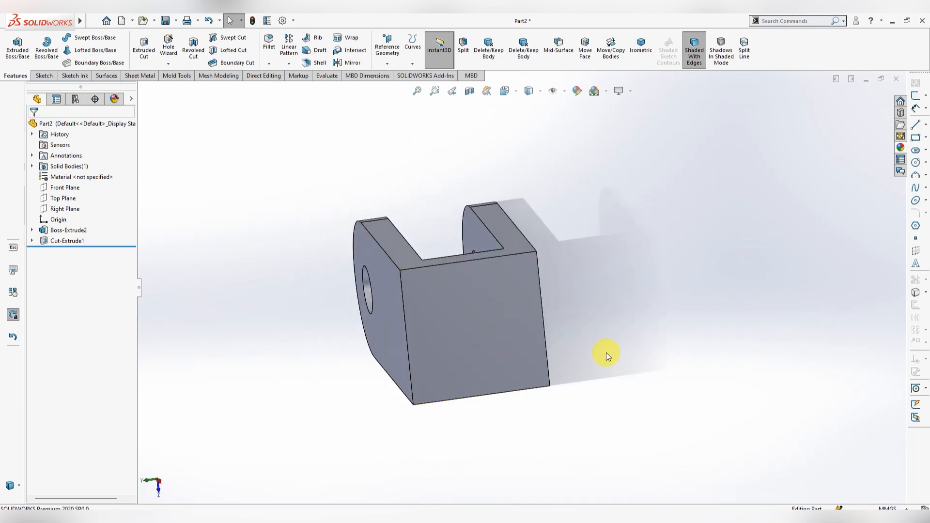
right_click(485, 313)
left_click(516, 326)
left_click(525, 46)
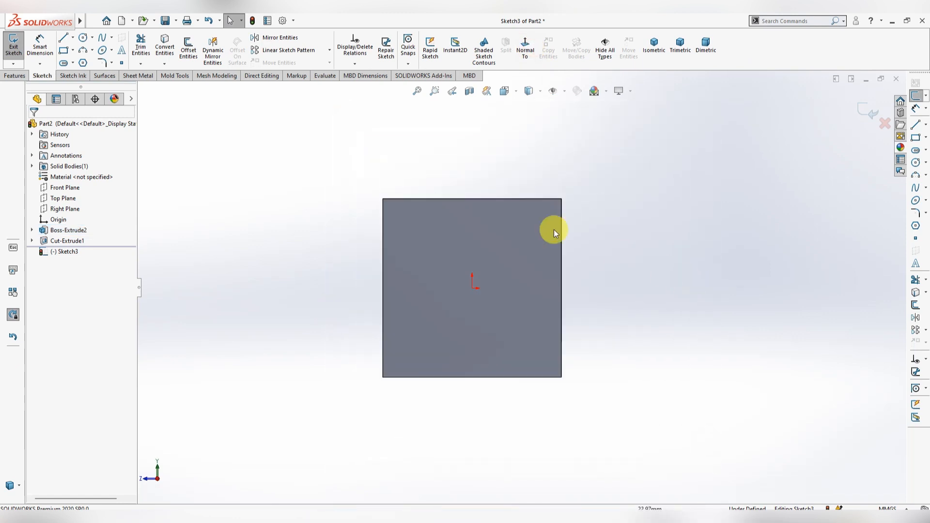
Sketch a 10 mm diameter circle centred on the origin of the square end face
left_click(84, 43)
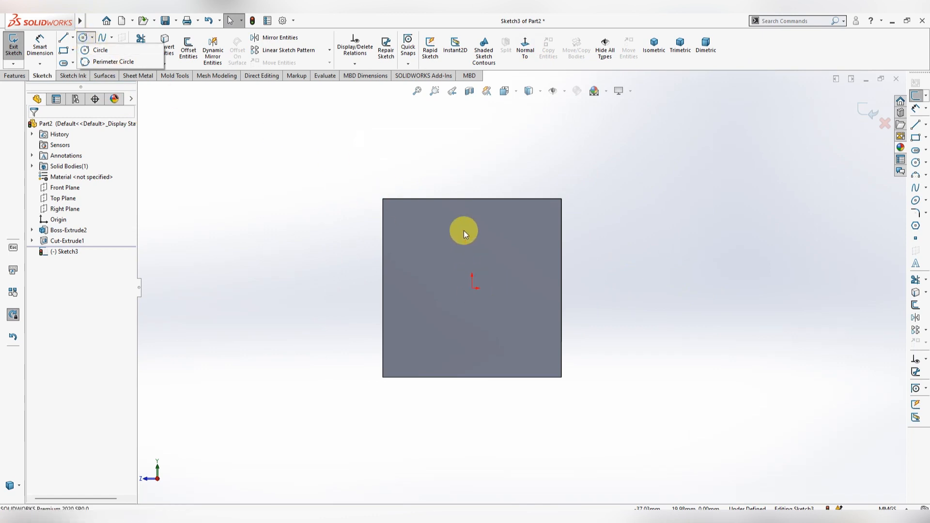
left_click(101, 50)
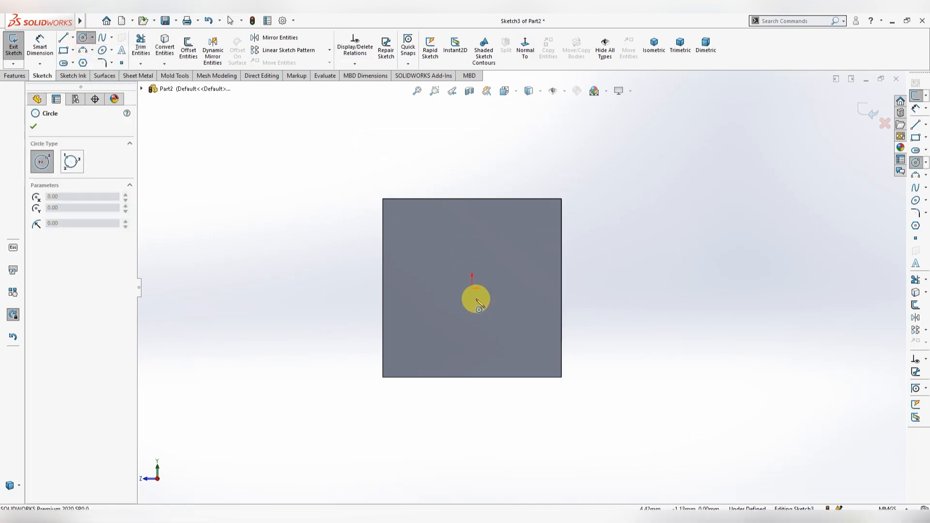
left_click(472, 288)
left_click(444, 329)
key("Escape")
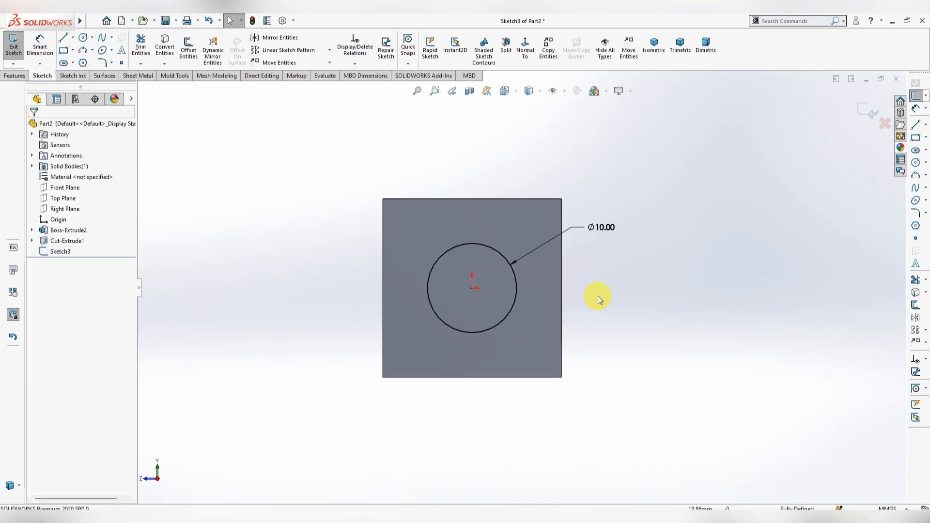
Change the diameter of the circle on the square end face to 14 mm
middle_click_drag(598, 295, 623, 310)
key("l")
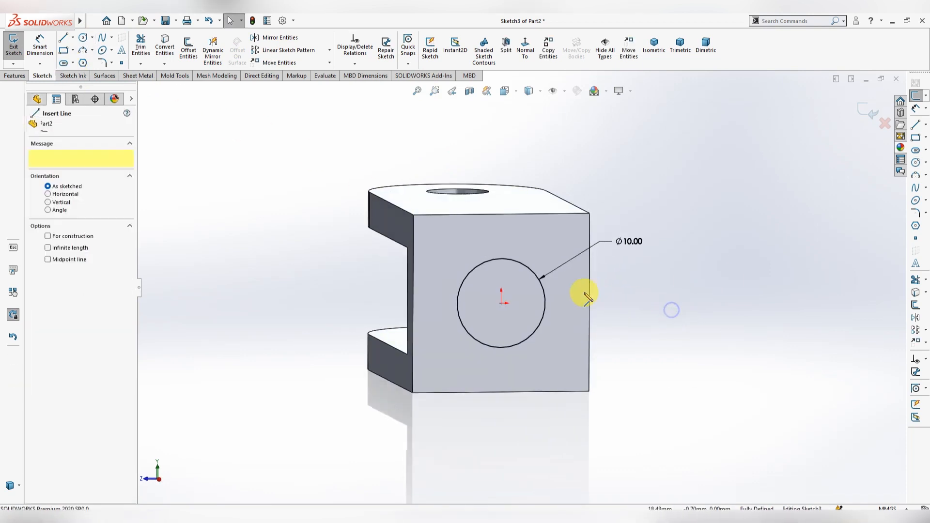
left_click(525, 53)
left_click_drag(594, 179, 598, 228)
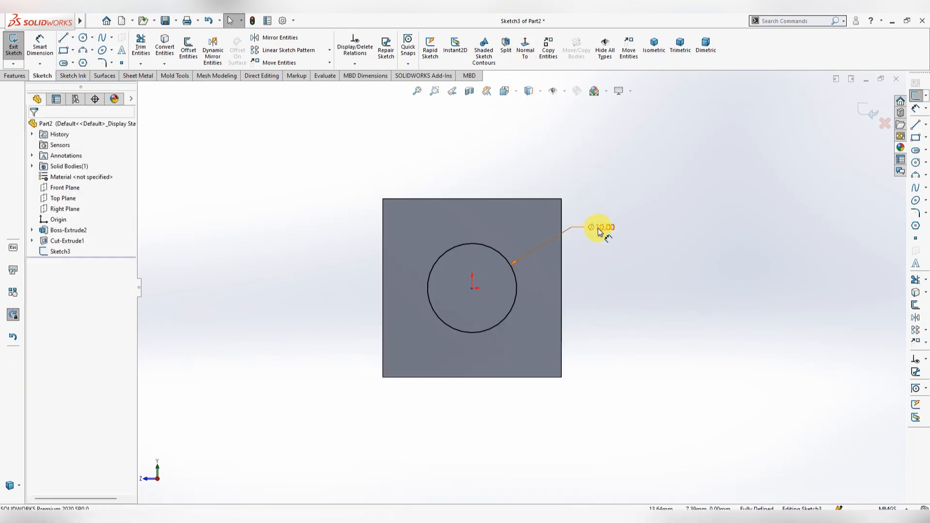
double_click(599, 228)
type("14")
key("Return")
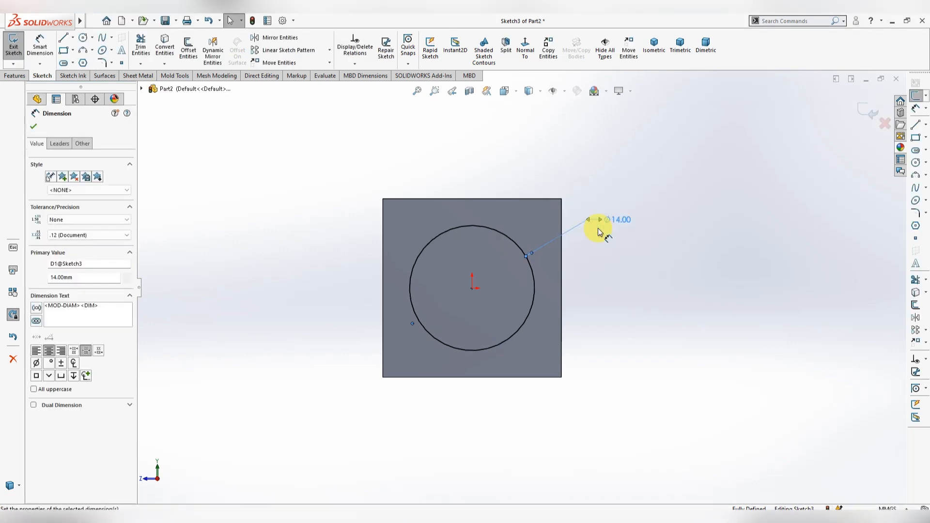
key("Escape")
Extrude the circle 20 mm outward as a blind boss merged with the block
middle_click_drag(601, 234, 641, 265)
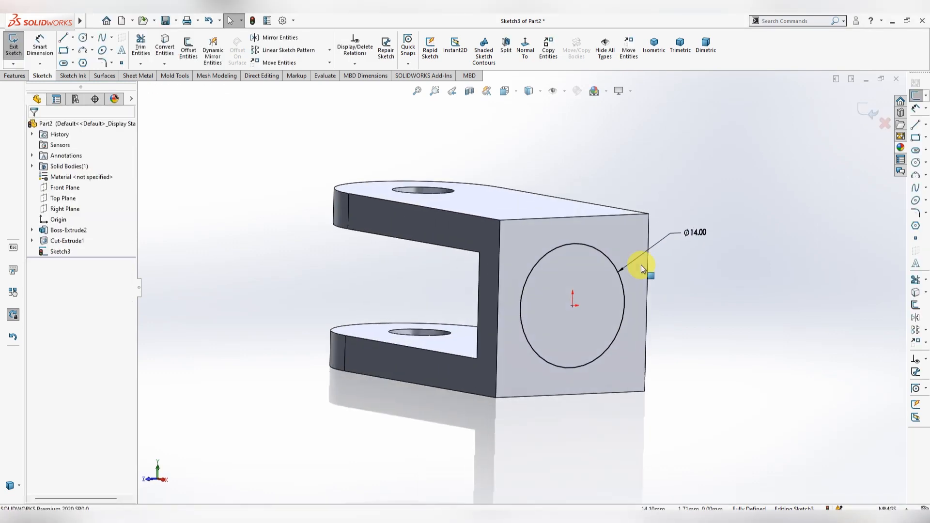
left_click(28, 76)
left_click(18, 49)
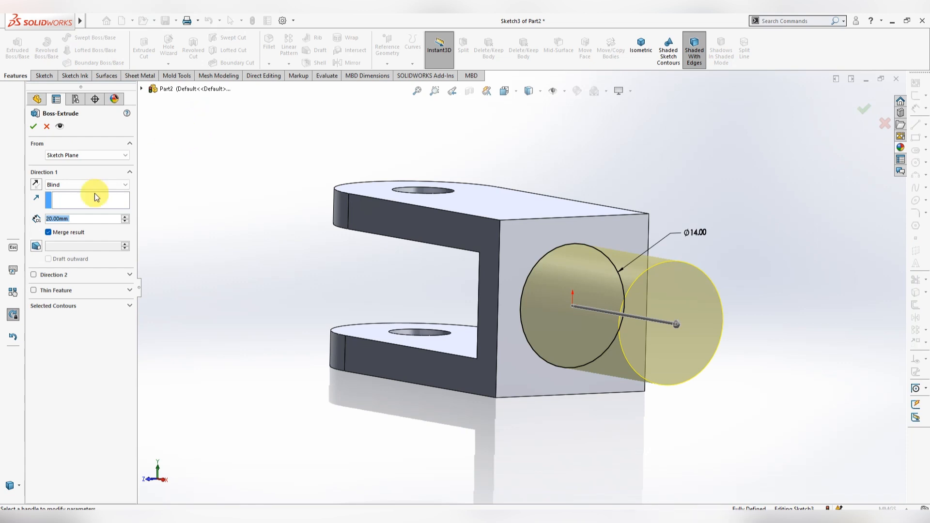
left_click(33, 126)
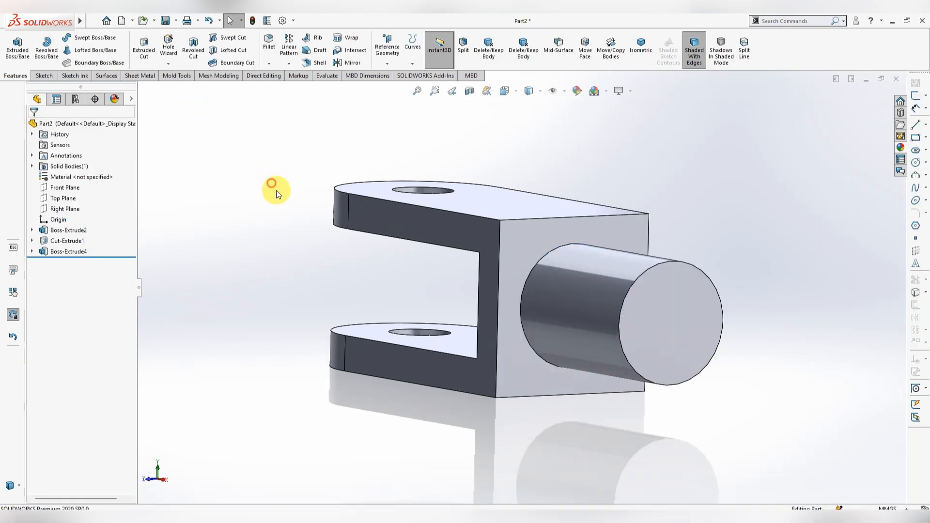
On the cylinder's end face, sketch a six-sided polygon centred on the origin, about 8.7 mm across flats
right_click(665, 303)
left_click(702, 269)
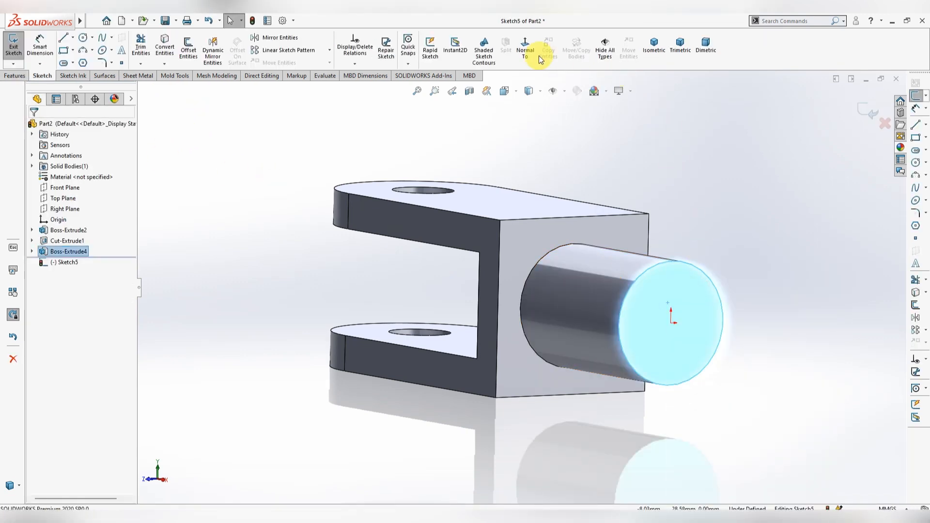
left_click(532, 56)
left_click(741, 270)
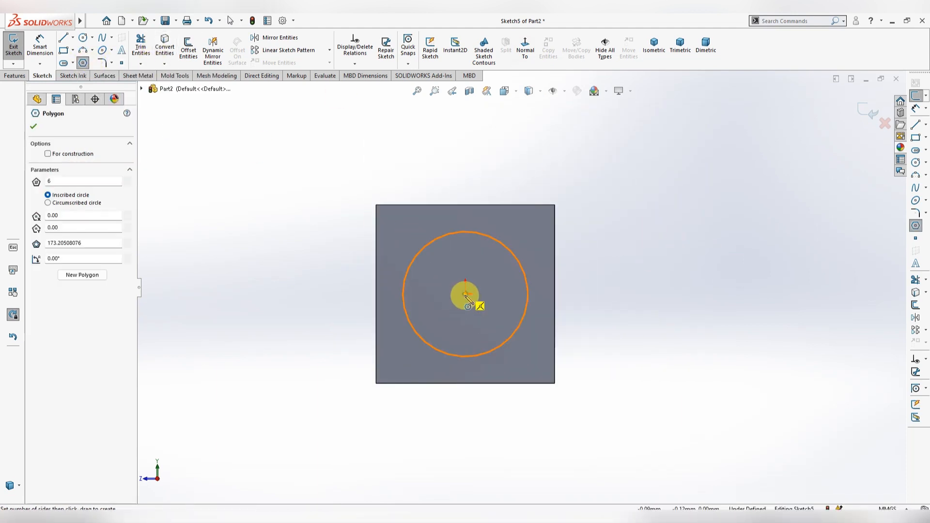
mouse_move(465, 294)
left_mouse_down()
mouse_move(447, 305)
mouse_move(429, 267)
left_mouse_up()
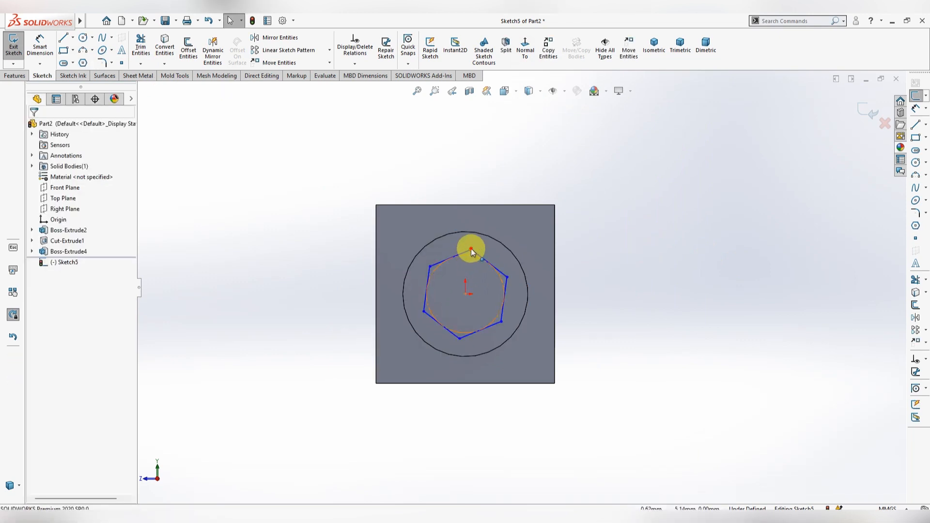
Add a vertical relation between the hexagon's upper vertex and its centre point
left_click(471, 250)
left_click(465, 293, "ctrl")
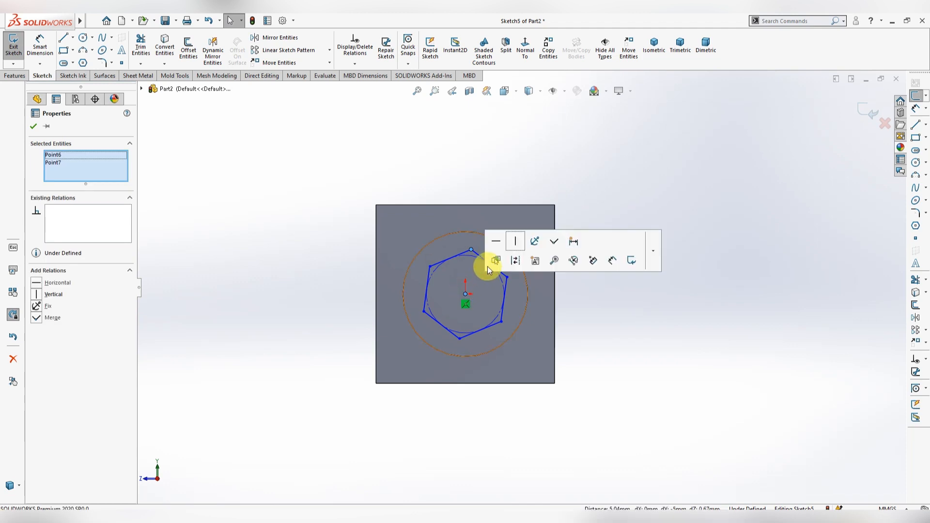
left_click(515, 242)
left_click(601, 303)
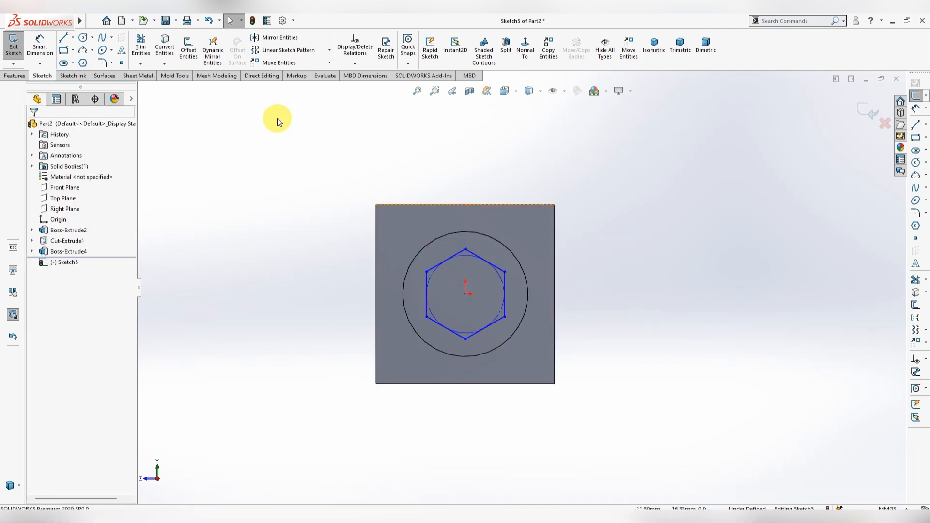
Dimension the distance between the hexagon's two vertical sides and set it to 10 mm
left_click(40, 46)
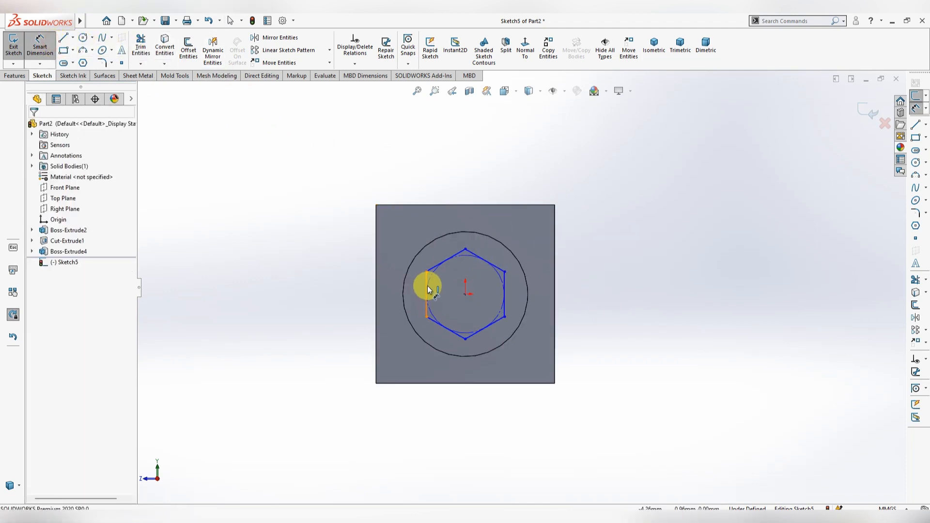
left_click(426, 287)
left_click(506, 295)
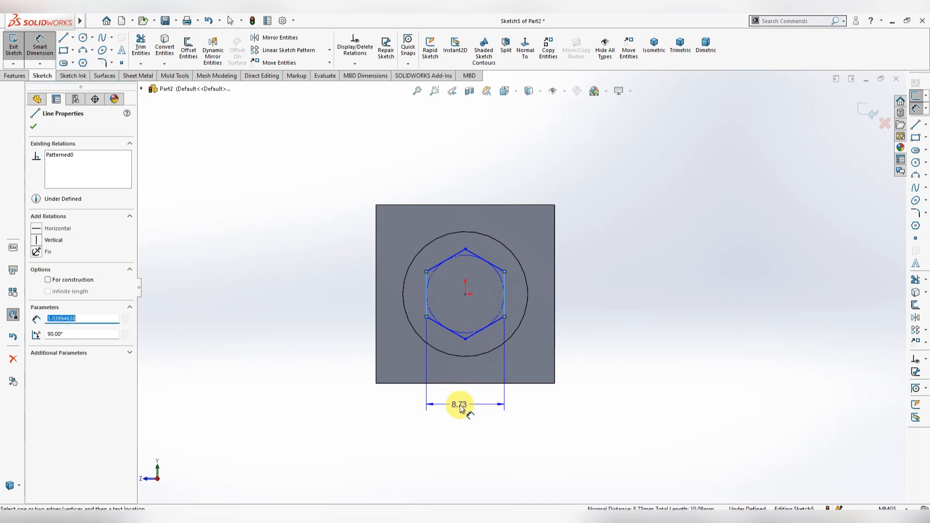
left_click(464, 407)
type("10")
key("Return")
key("Escape")
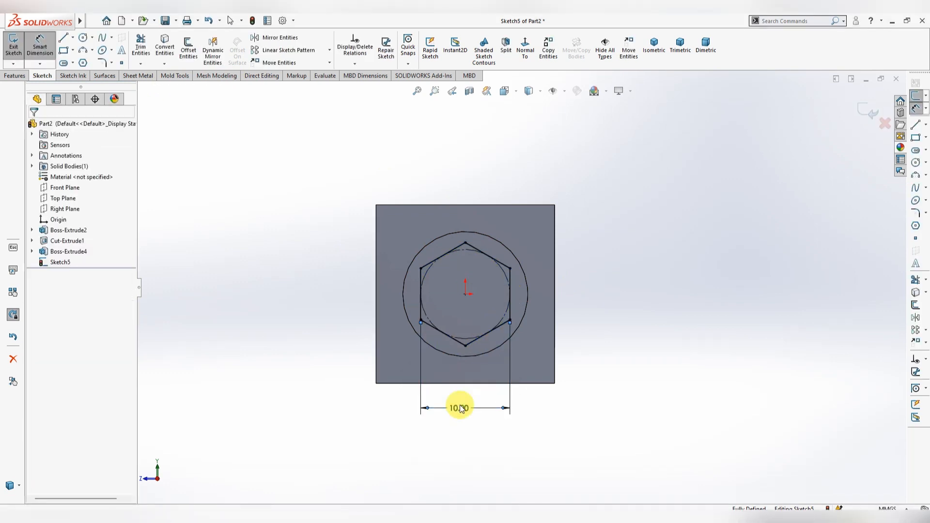
Extrude the hexagon 15 mm outward from the cylinder's end face as a blind boss
middle_click_drag(661, 295, 697, 315)
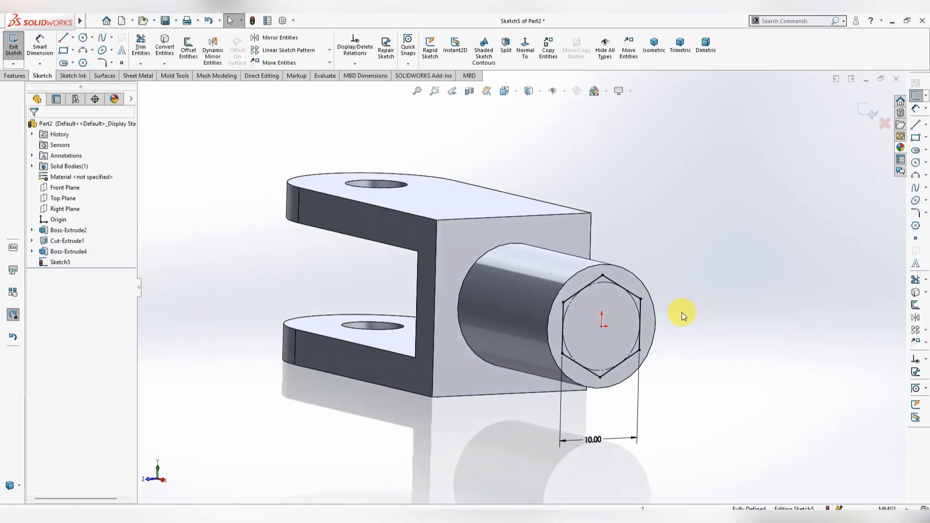
left_click(15, 76)
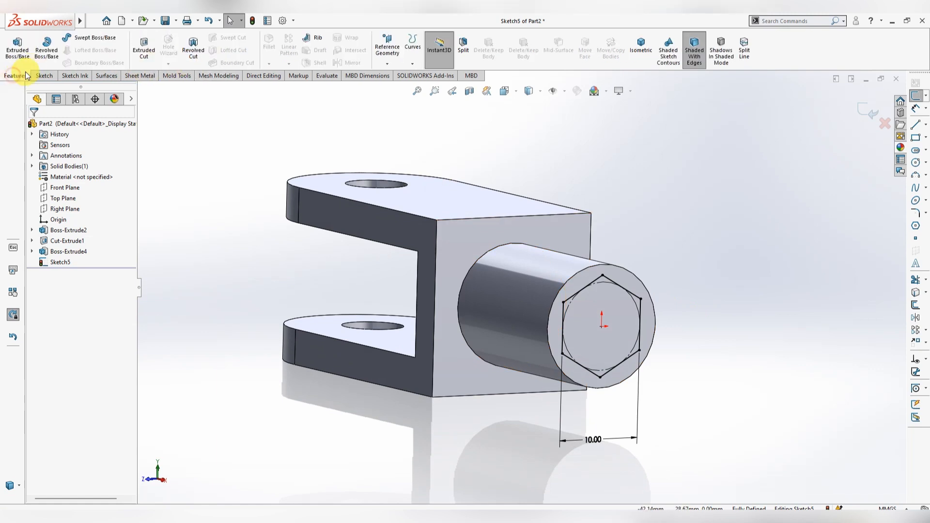
left_click(18, 47)
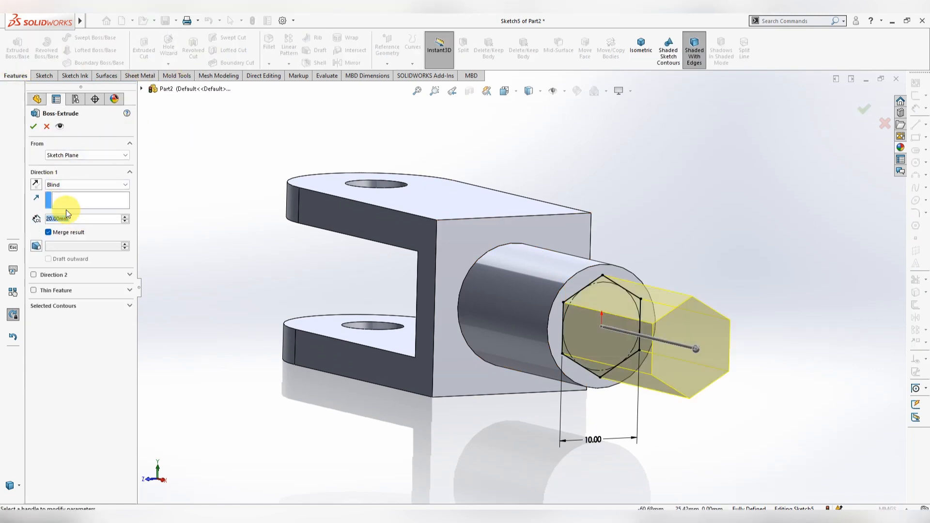
type("15")
key("Return")
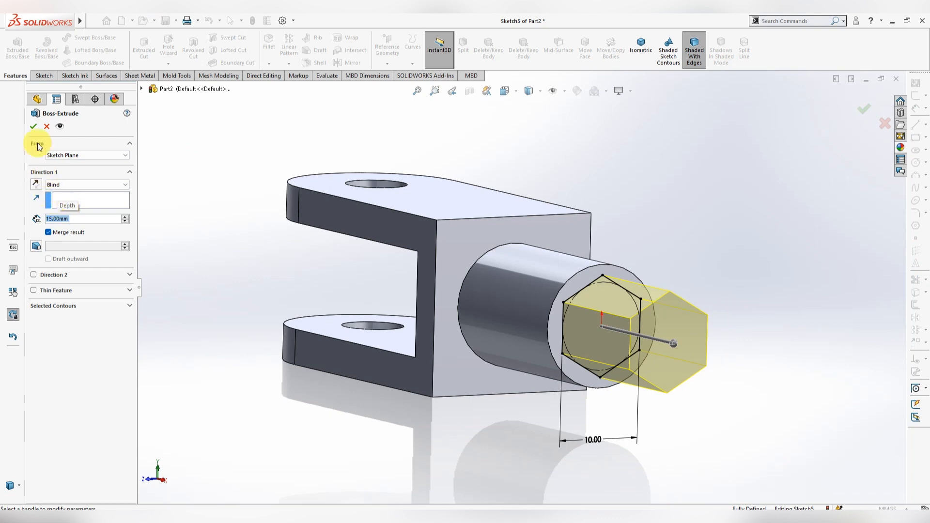
left_click(34, 126)
Switch the scene to a plain white background without the floor reflection
left_click(758, 201)
scroll(491, 339, "up", 3)
middle_click_drag(548, 343, 598, 380)
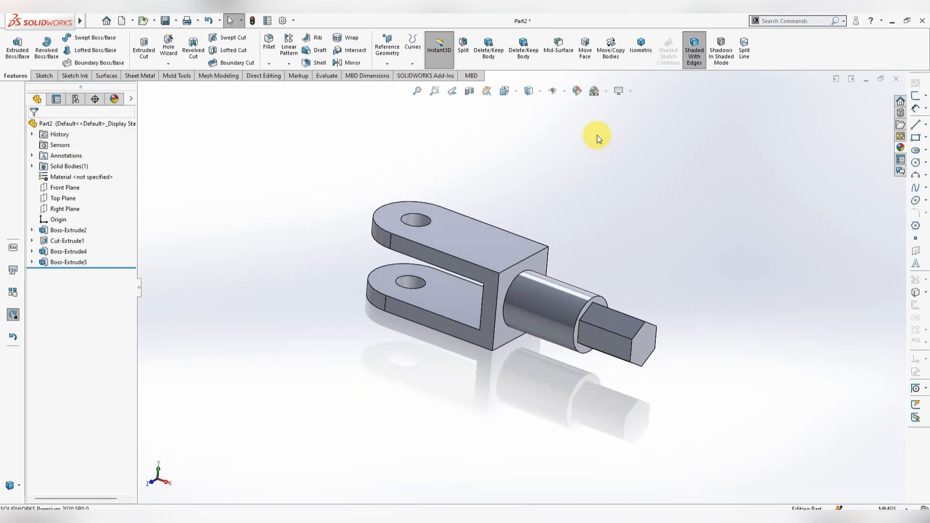
left_click(605, 91)
left_click(605, 30)
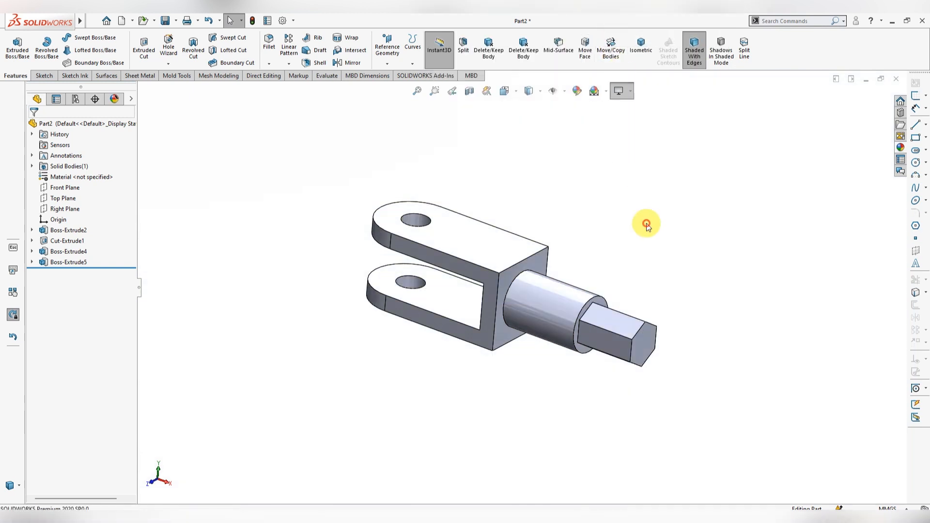
middle_click_drag(648, 226, 712, 210)
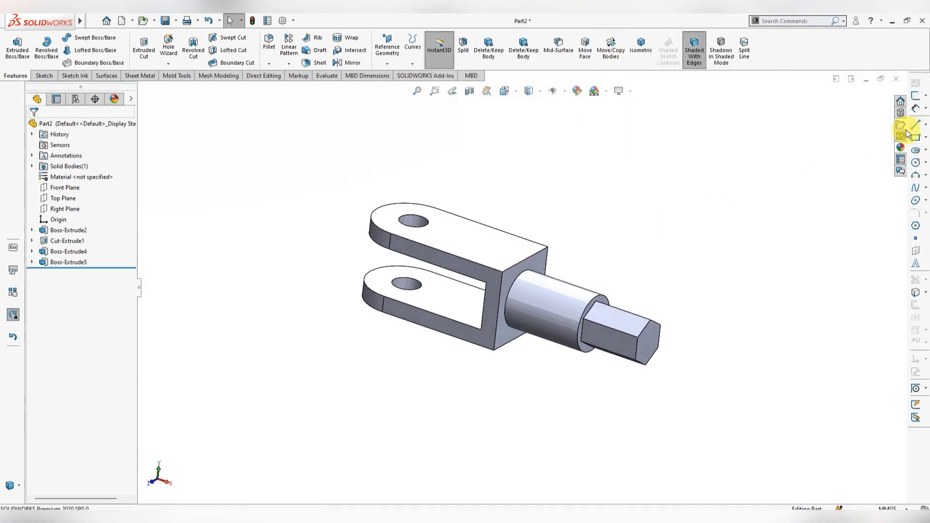
Apply the polished steel metal appearance to the whole part
left_click(901, 147)
left_click(798, 129)
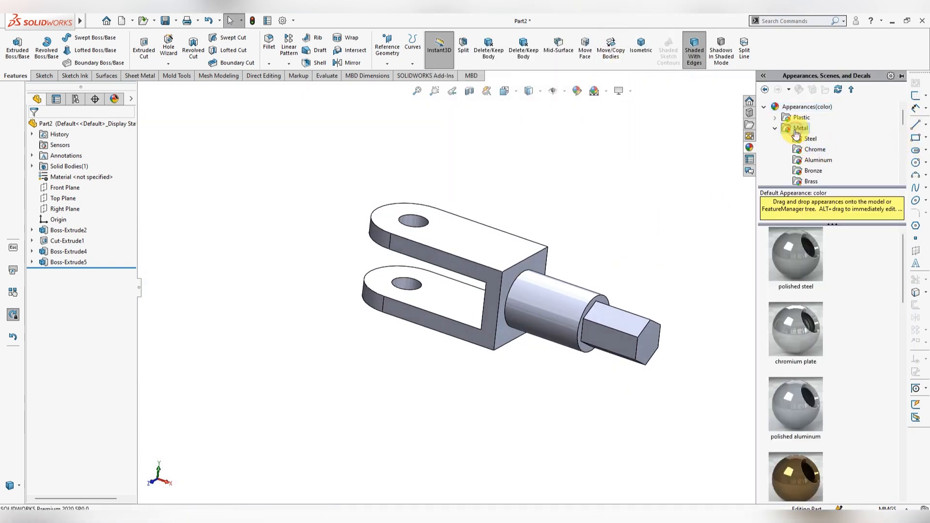
double_click(805, 247)
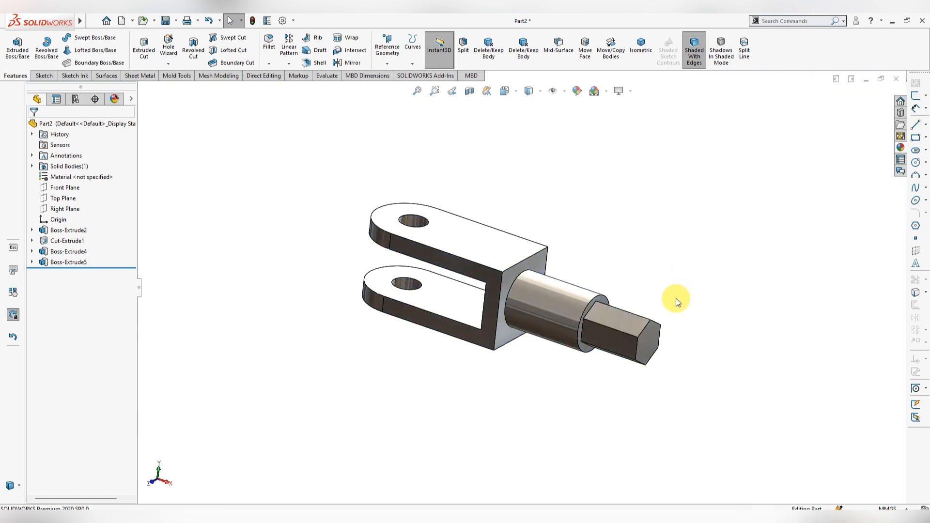
Start a constant-size fillet and select the long outer and slot-side edges of the fork arms, with tangent propagation on
middle_click_drag(677, 303, 757, 255)
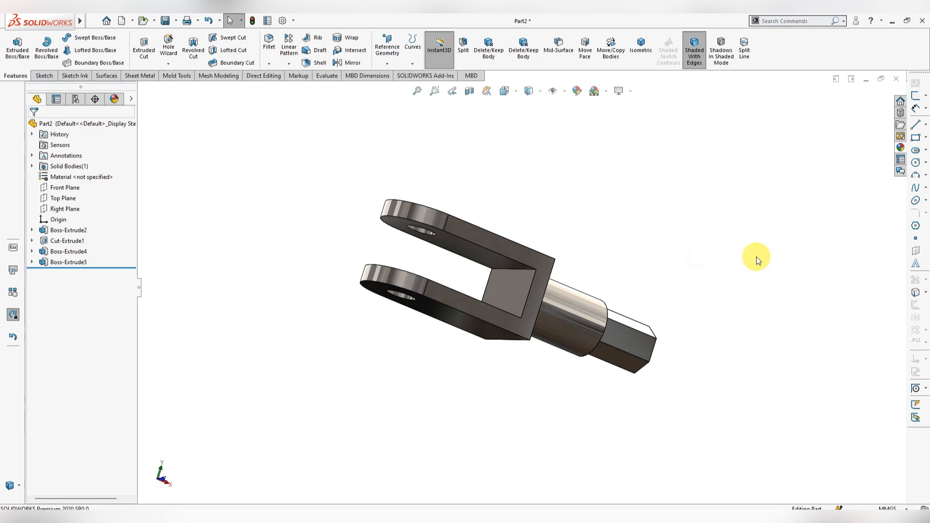
middle_click_drag(671, 369, 644, 286)
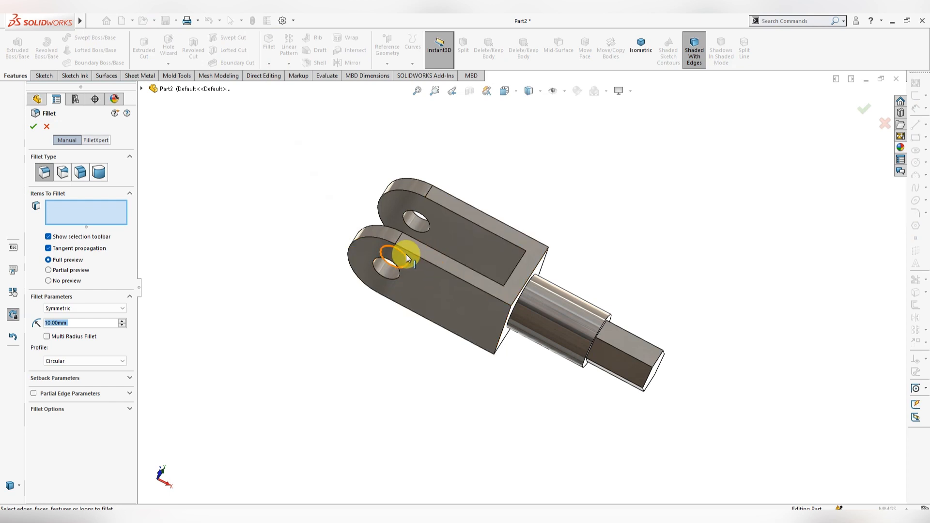
left_click(407, 253)
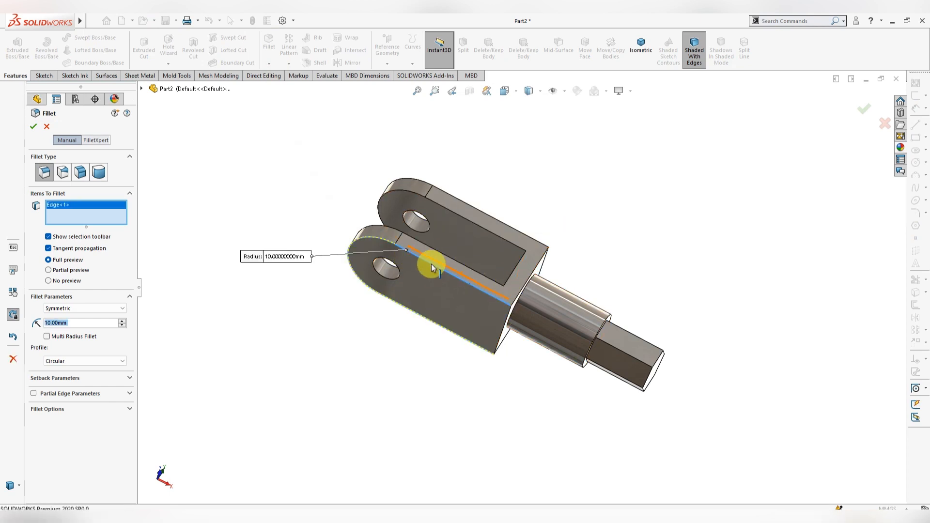
right_click(393, 245)
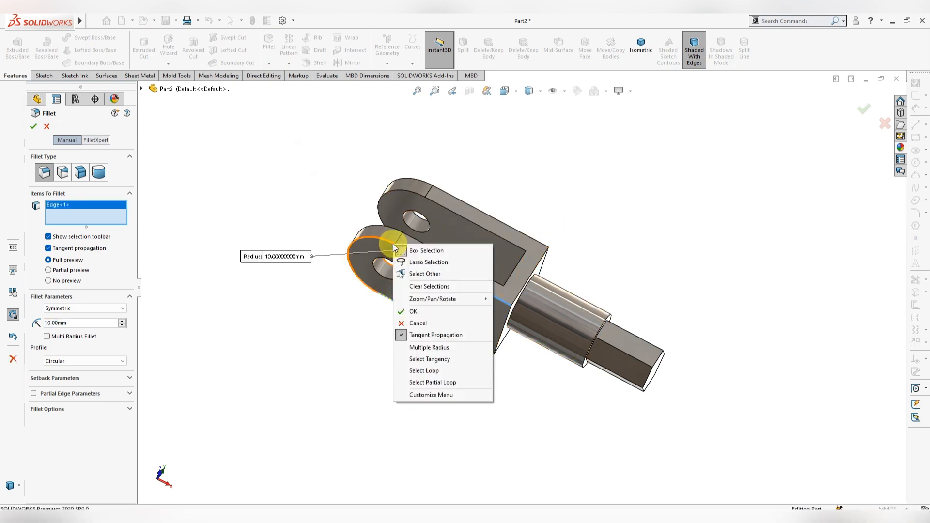
left_click(374, 223)
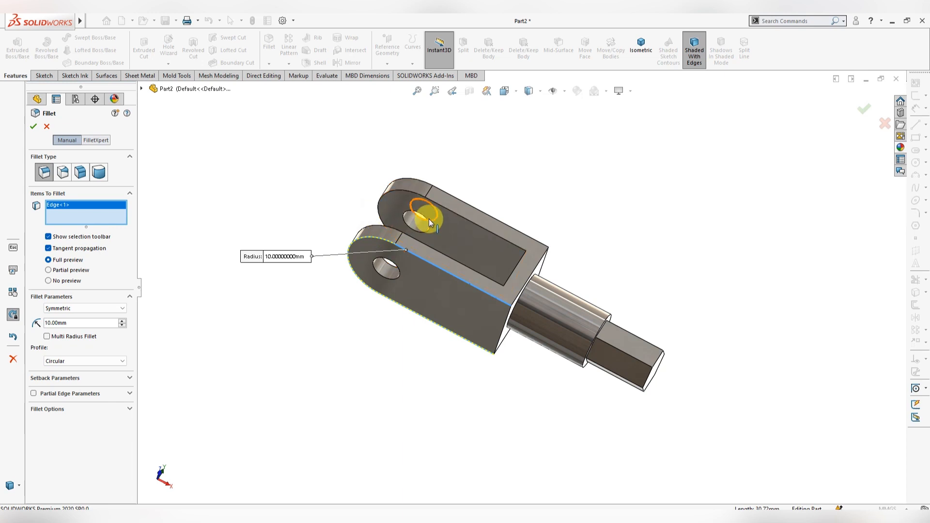
left_click(427, 202)
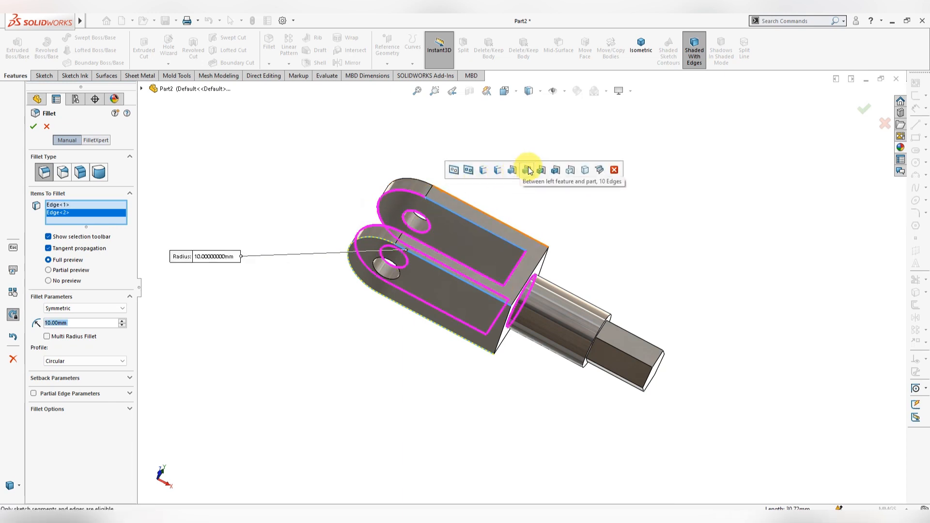
left_click(498, 174)
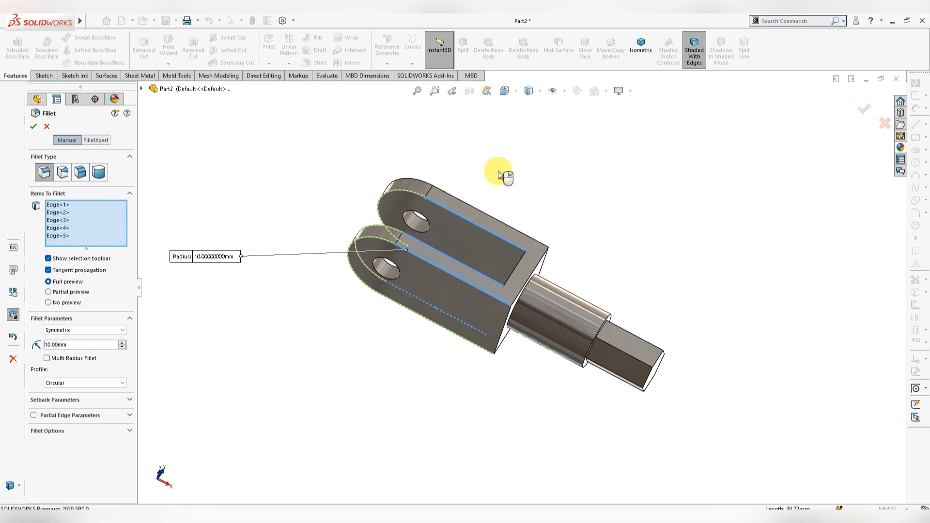
Set the fillet radius to 0.5 mm
double_click(74, 344)
type("1")
key("Return")
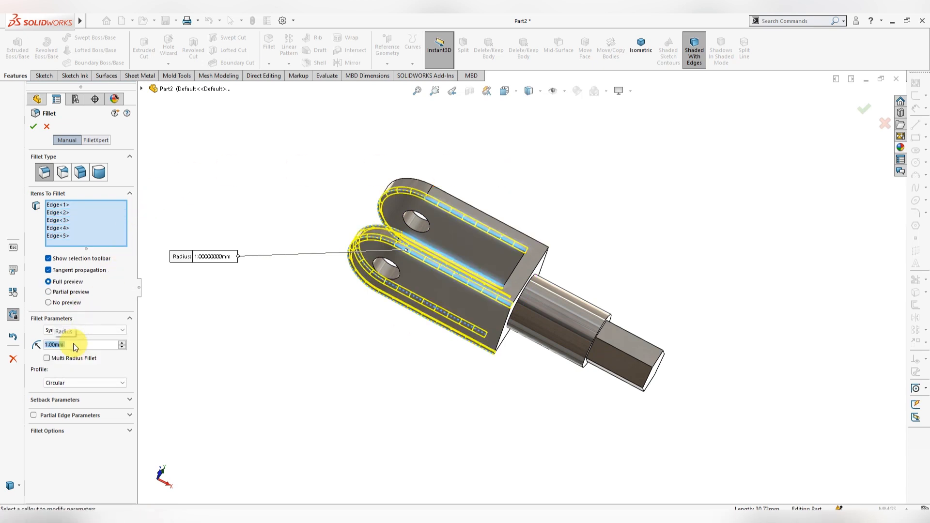
type("0.5")
key("Return")
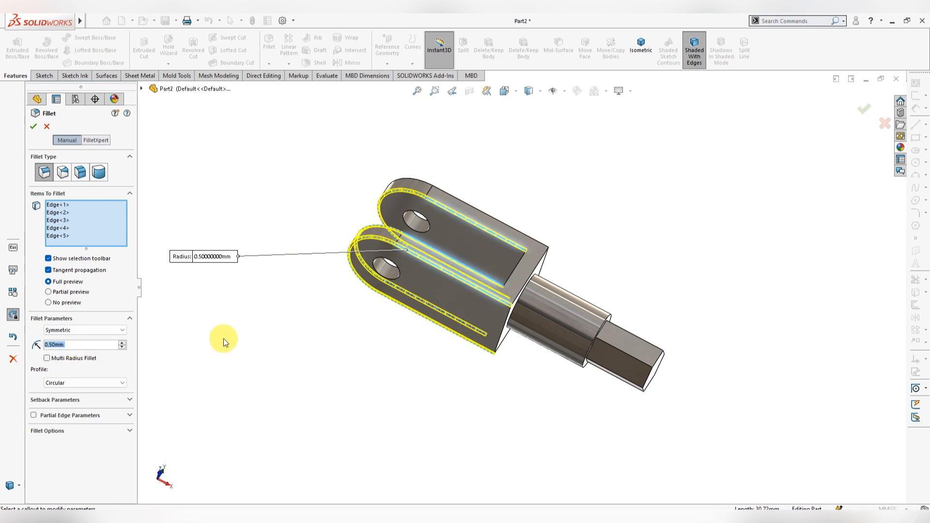
Add the remaining outer arm edge and the four edges of the block's shank-side face to the 0.5 mm fillet and apply it
left_click(492, 216)
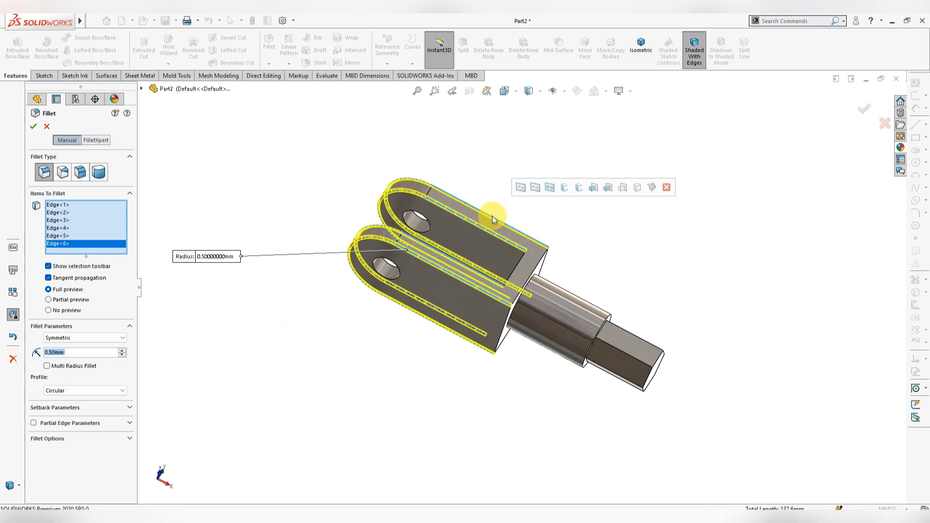
middle_click_drag(582, 280, 554, 266)
left_click(542, 260)
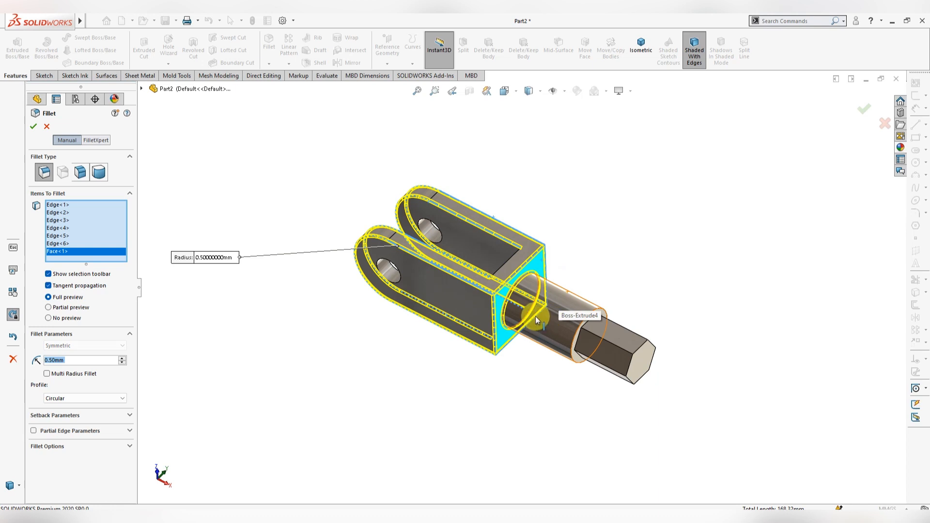
left_click(539, 260)
left_click(536, 255)
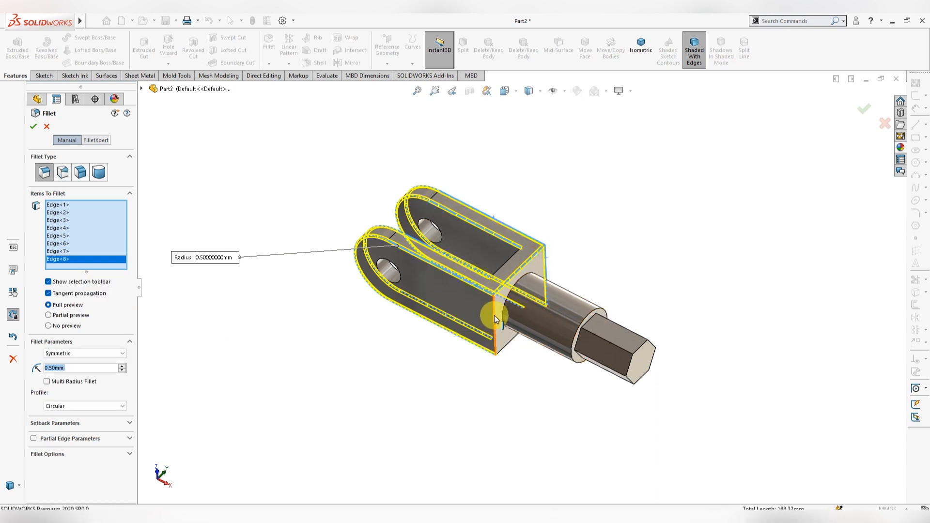
left_click(512, 345)
left_click(577, 269)
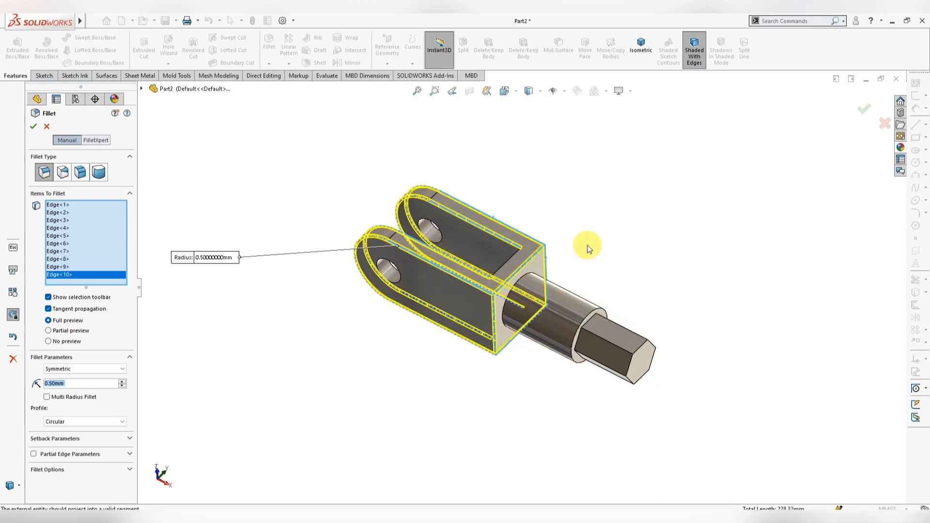
middle_click_drag(587, 245, 620, 271)
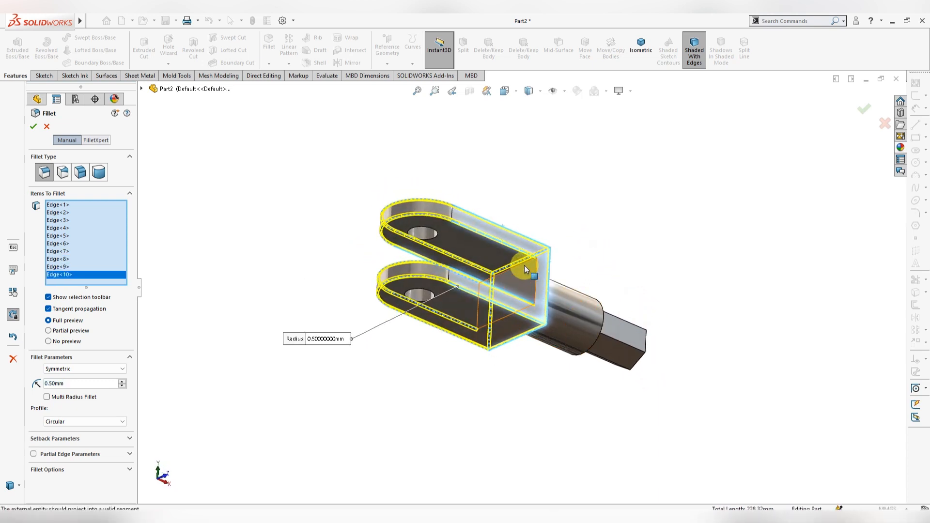
left_click(33, 127)
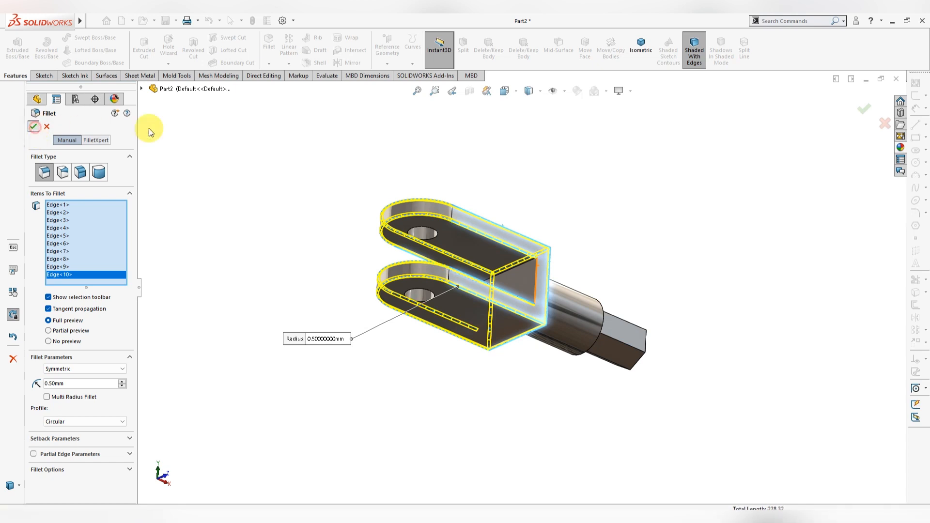
Fillet the two inner corner edges at the closed end of the slot with a 0.5 mm radius
middle_click_drag(602, 242, 592, 224)
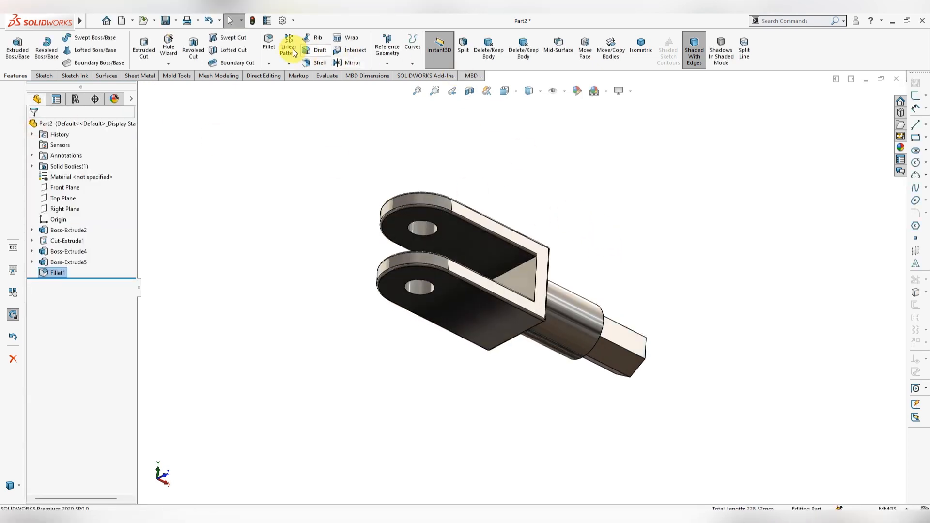
left_click(270, 41)
left_click(523, 264)
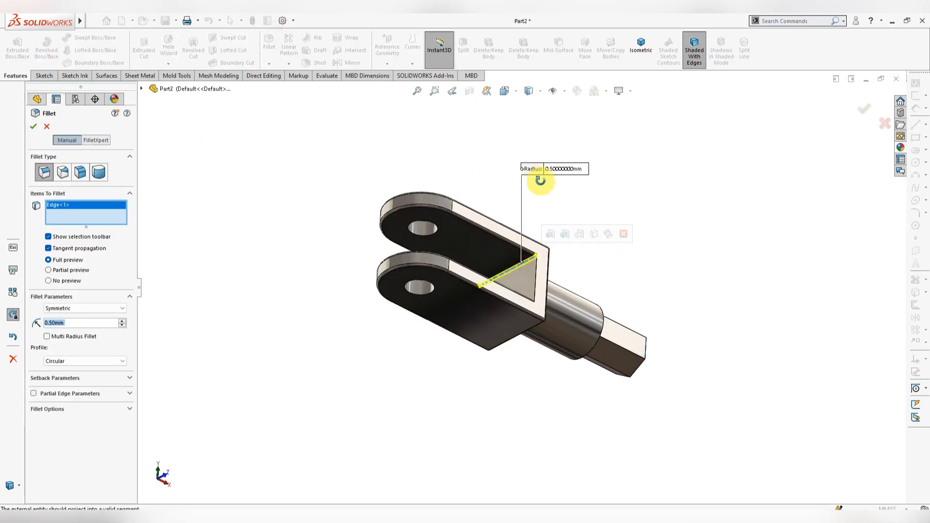
middle_click_drag(538, 179, 521, 328)
left_click(521, 320)
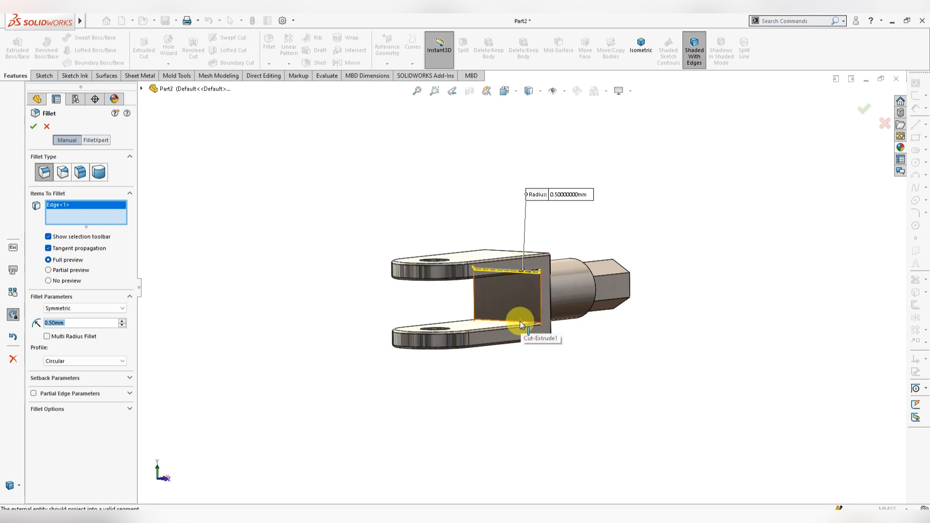
left_click(33, 127)
Examine the filleted fork part from several angles, including the isometric, trimetric and dimetric views
scroll(388, 356, "up", 3)
middle_click_drag(551, 365, 476, 197)
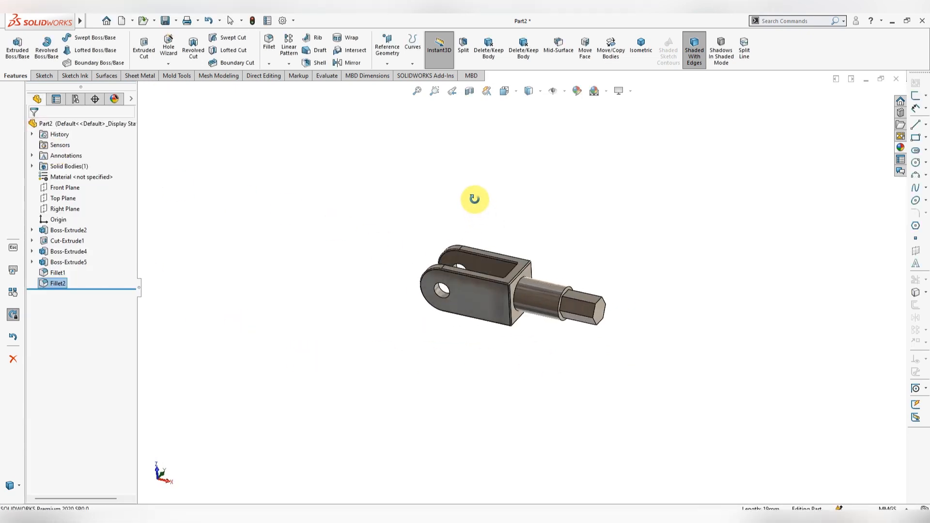
scroll(604, 267, "down", 3)
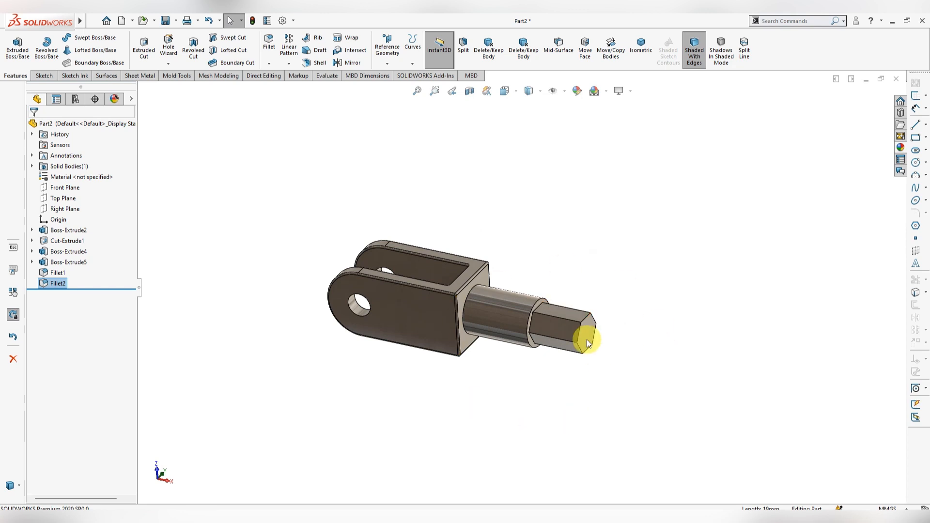
mouse_move(504, 399)
middle_mouse_down()
mouse_move(504, 465)
mouse_move(481, 448)
mouse_move(328, 430)
mouse_move(301, 339)
mouse_move(434, 398)
mouse_move(519, 376)
mouse_move(539, 263)
mouse_move(519, 307)
mouse_move(510, 372)
mouse_move(504, 357)
middle_mouse_up()
left_click(43, 76)
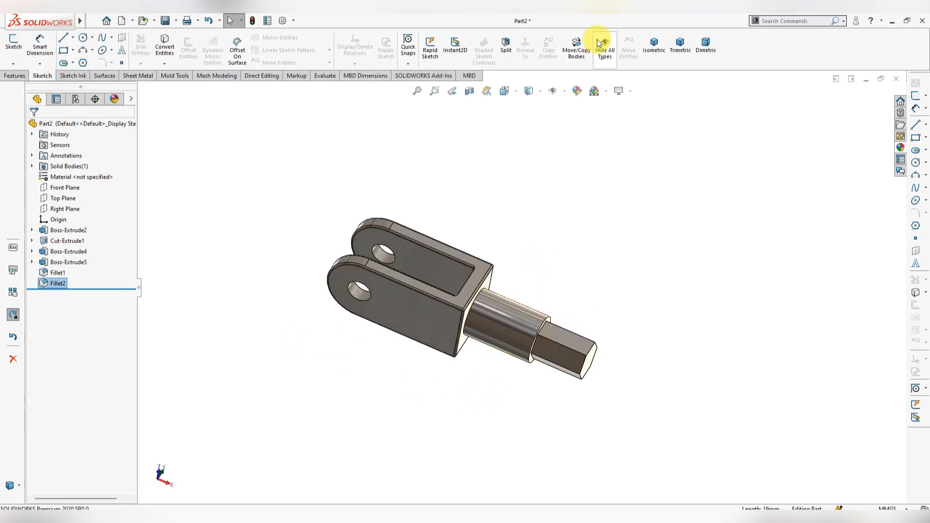
left_click(654, 44)
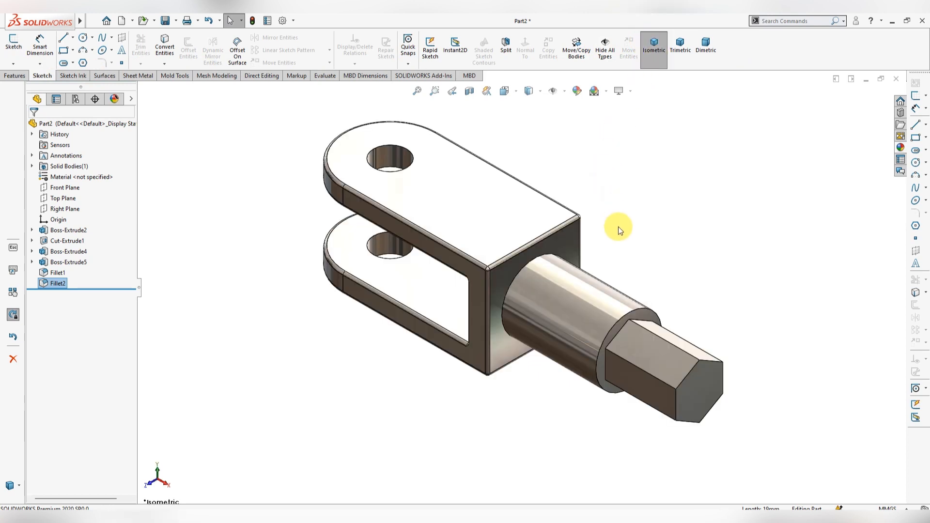
left_click(680, 44)
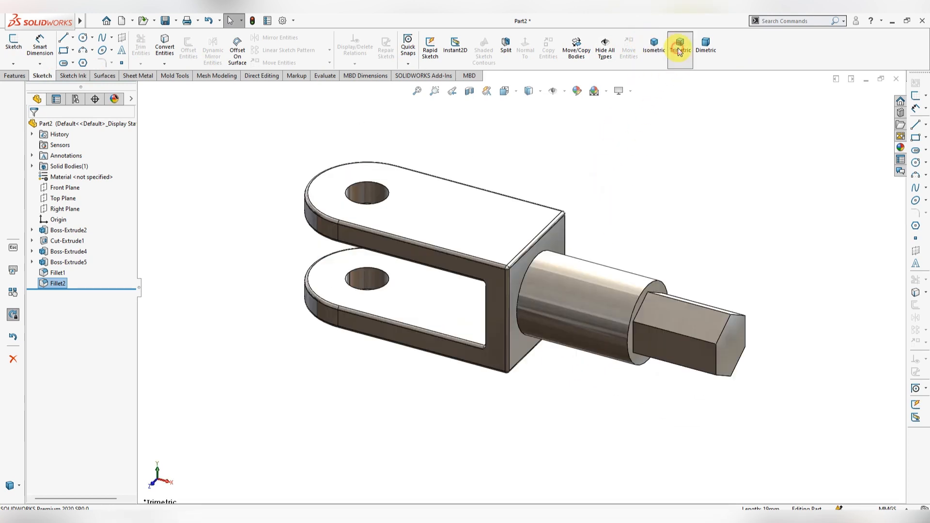
left_click(712, 55)
left_click(651, 47)
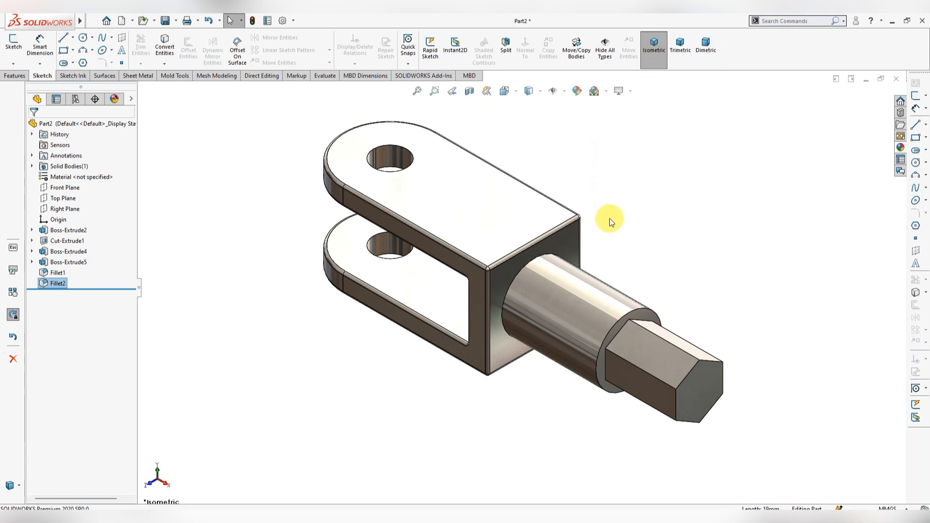
middle_click_drag(511, 475, 519, 471)
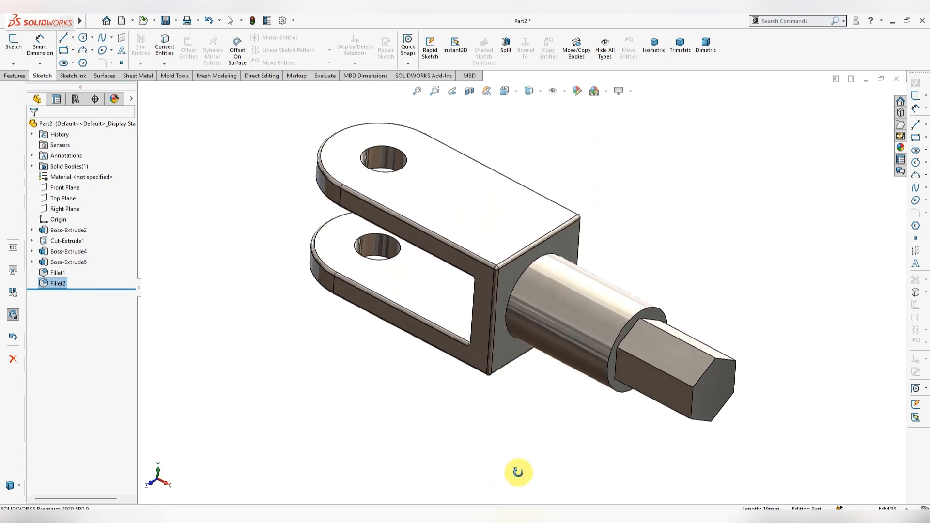